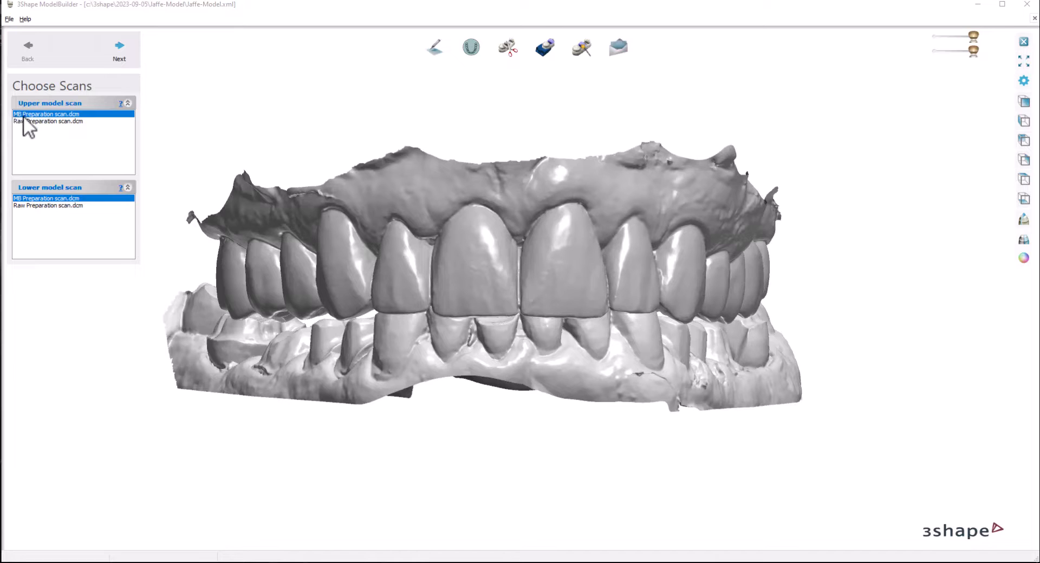
Step: Proceed with the MB Preparation scans of both jaws and check the occlusal plane's alignment from the side and front
click(115, 48)
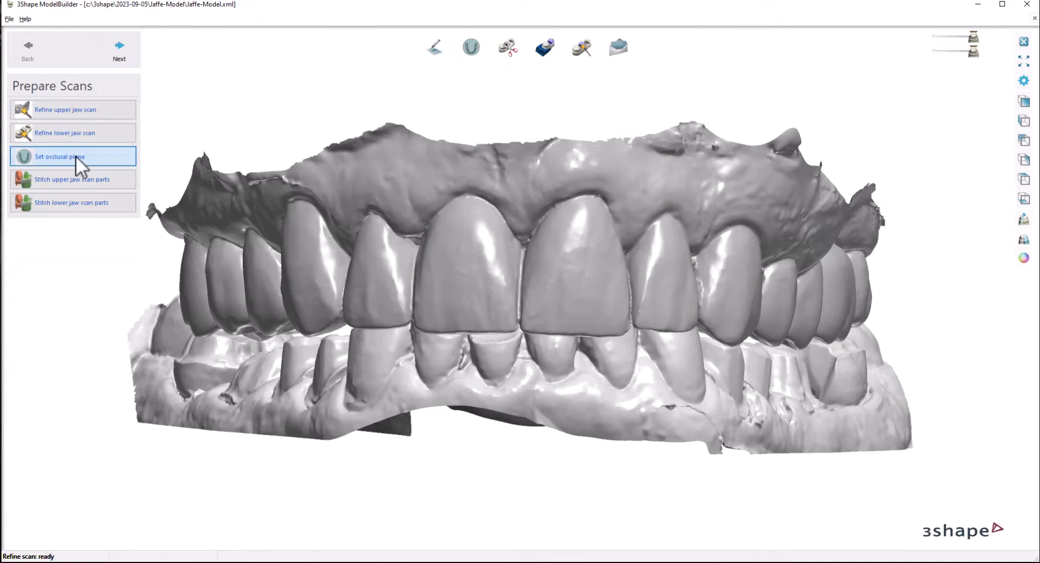
click(79, 155)
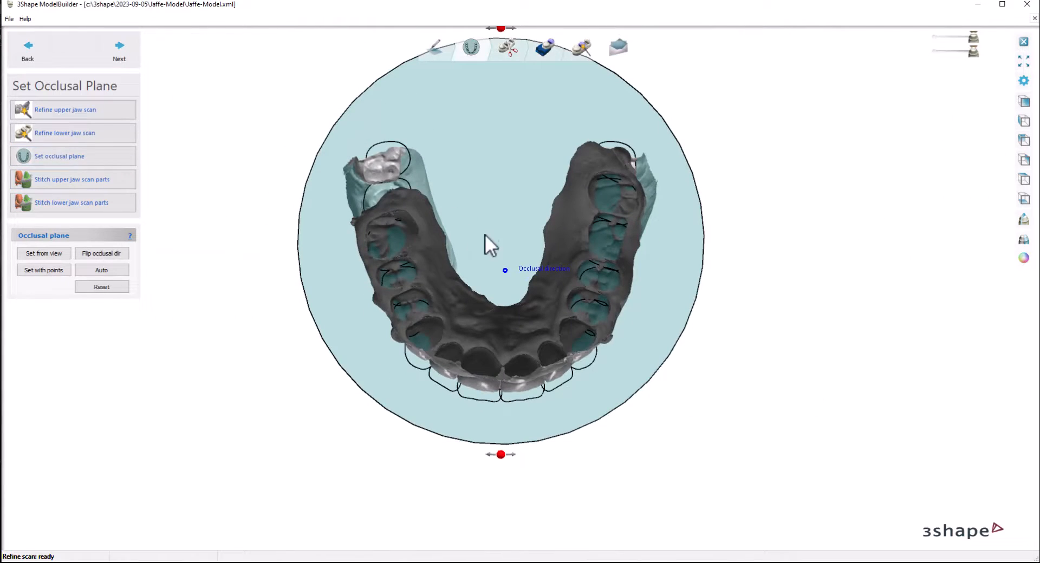
right_drag(485, 235, 577, 139)
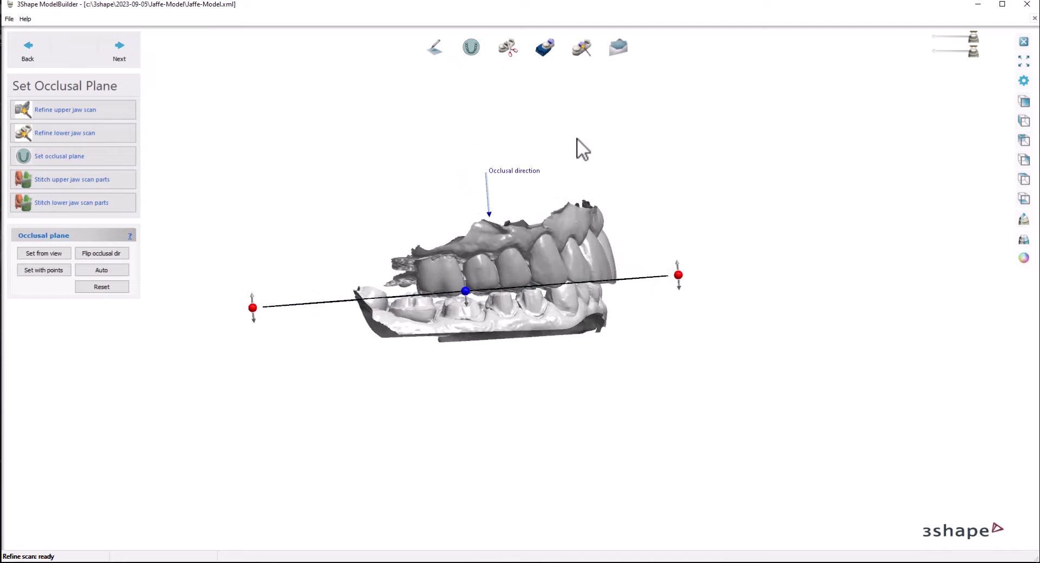
right_drag(600, 270, 614, 287)
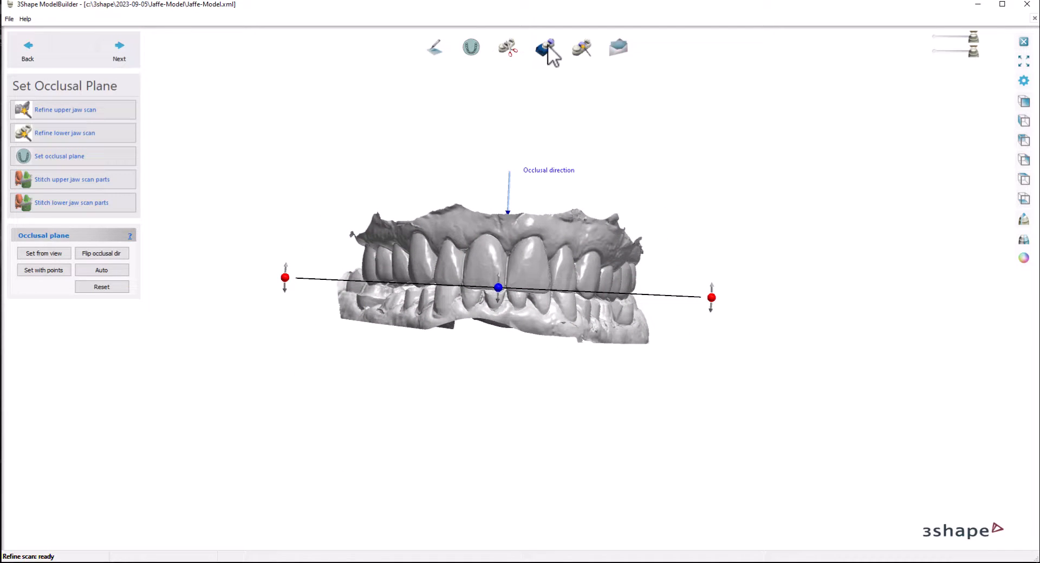
right_drag(589, 76, 600, 78)
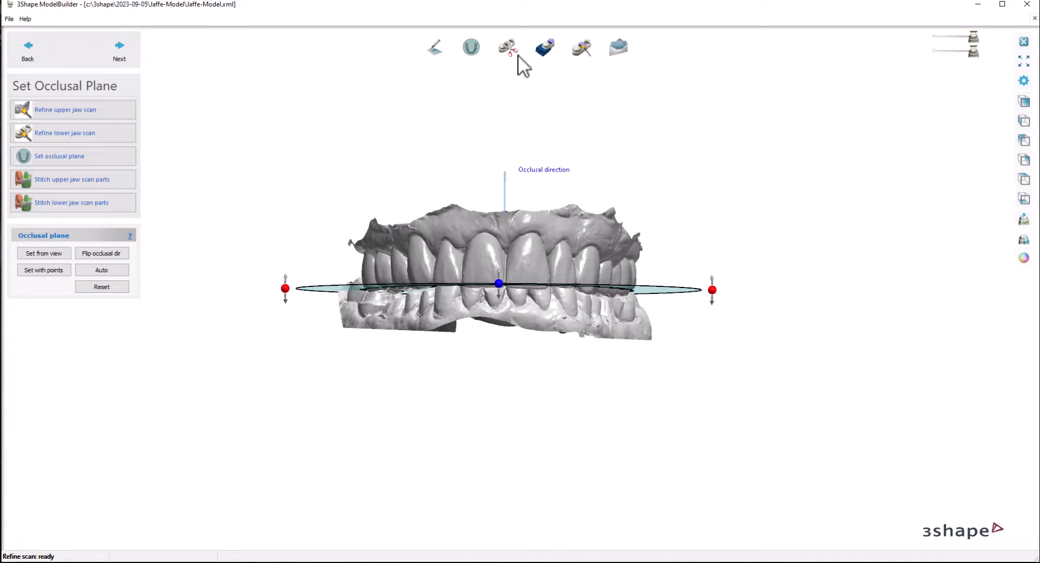
click(120, 52)
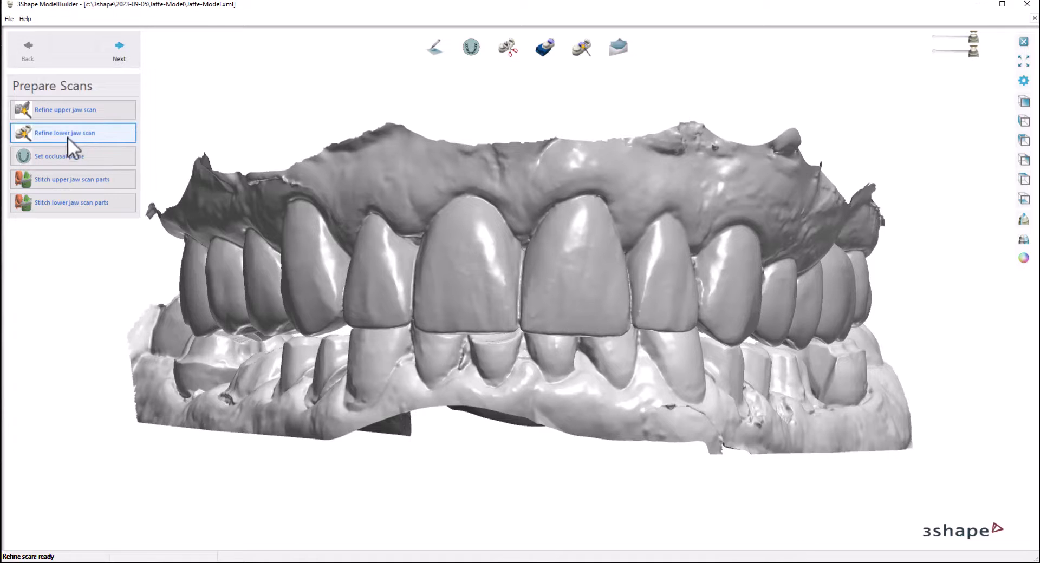
Step: Trim the ragged edges of the upper jaw scan with a smooth cut line around the outer and inner gingiva
click(118, 55)
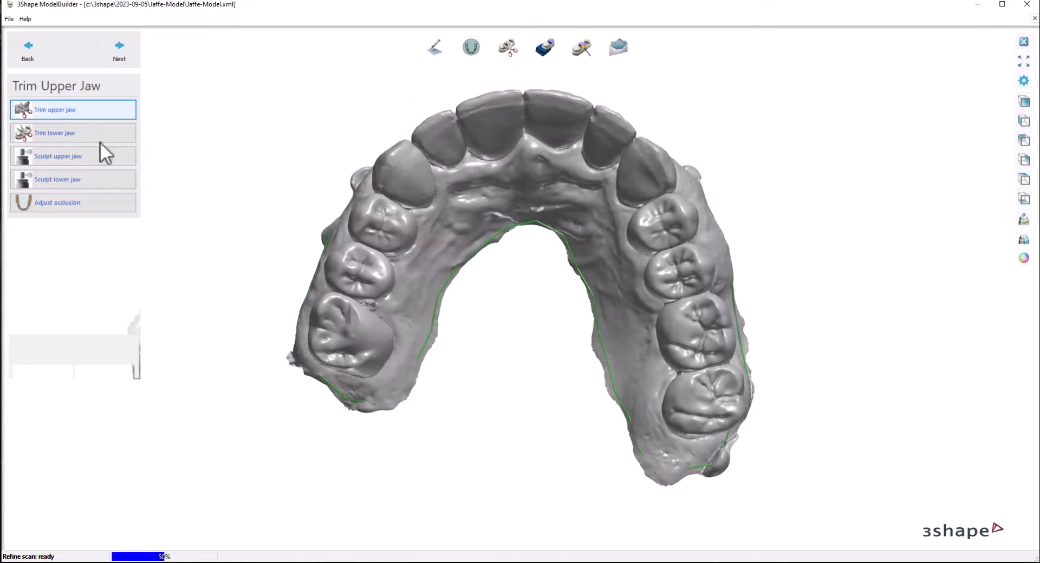
right_drag(486, 160, 385, 199)
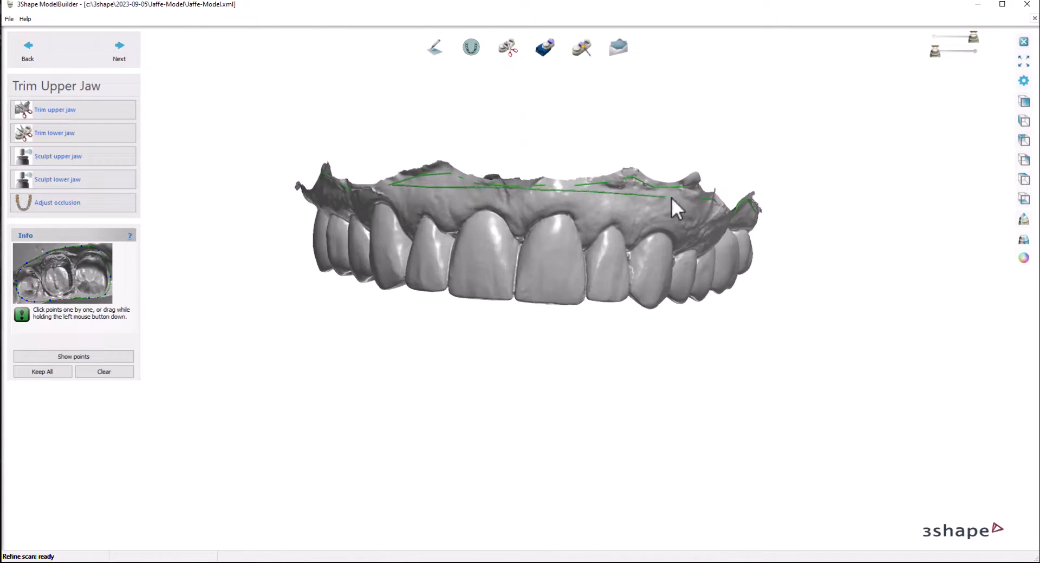
right_drag(744, 207, 704, 203)
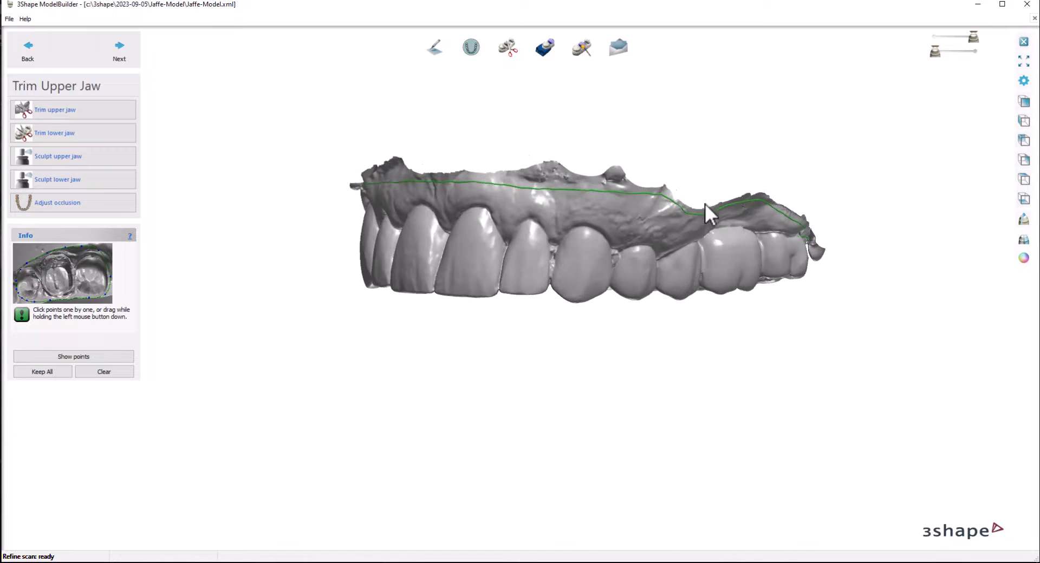
scroll(742, 205, up, 3)
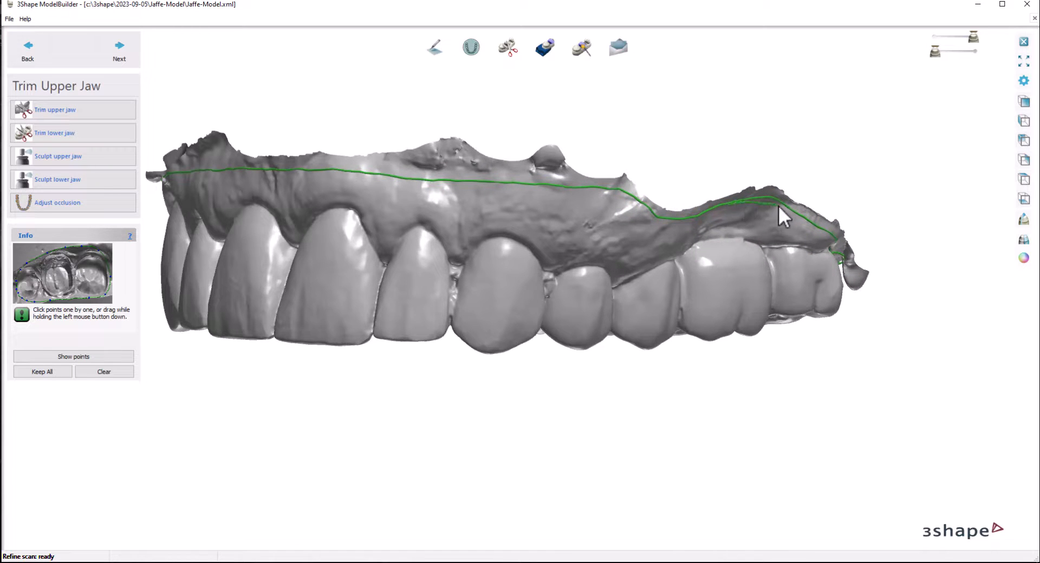
right_drag(301, 176, 623, 144)
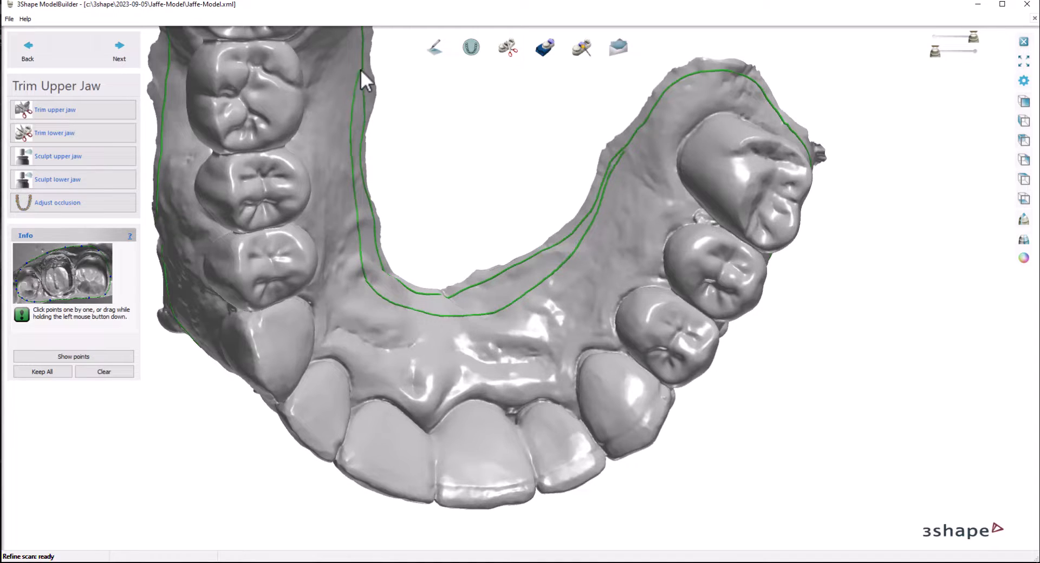
scroll(359, 89, down, 5)
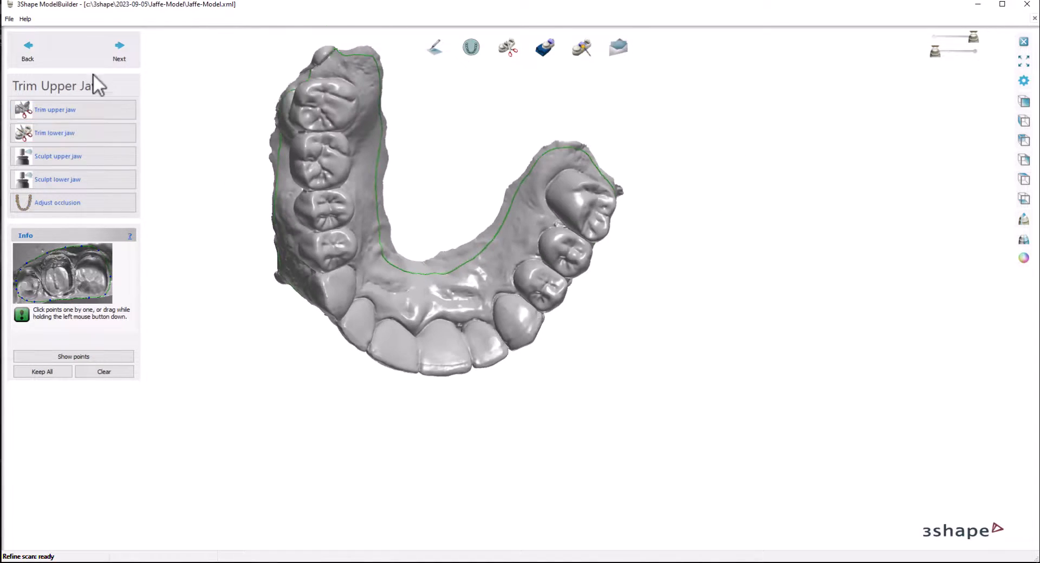
click(116, 45)
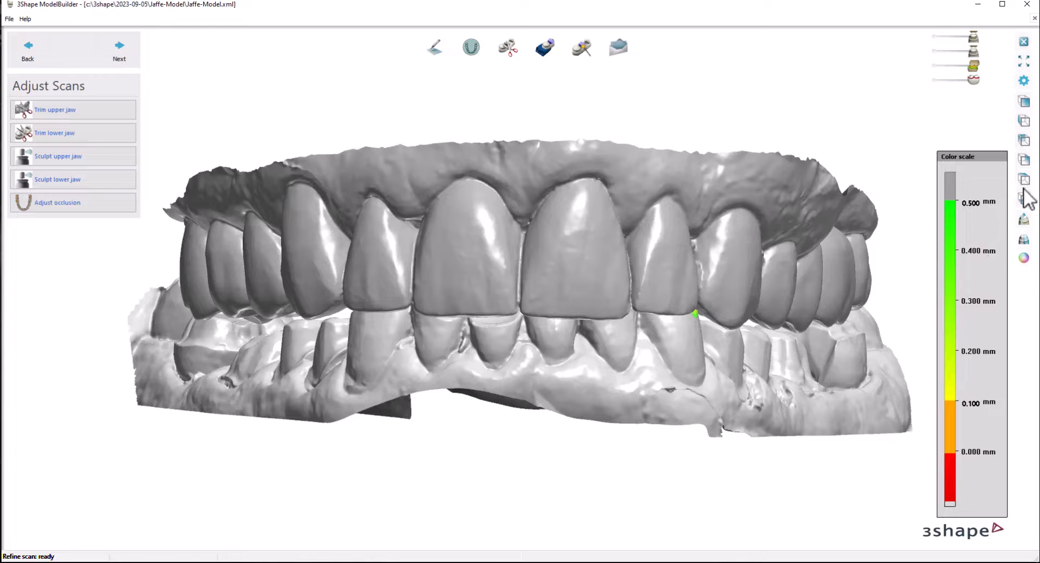
Step: Cut a vertical 2D cross section through the canine region and measure the height between the outer edges of the upper and lower scans
click(1024, 220)
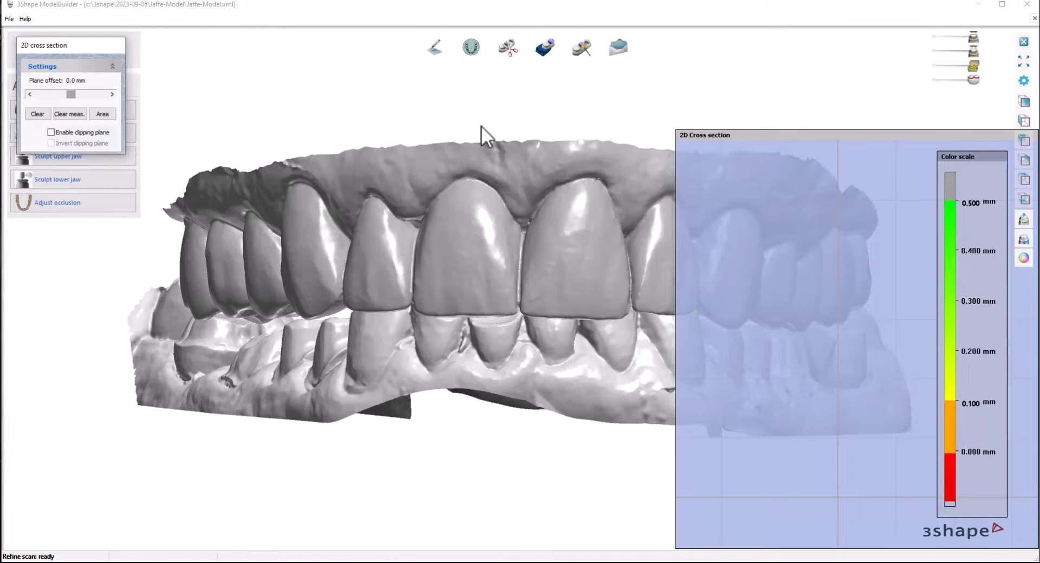
drag(319, 124, 320, 533)
drag(856, 141, 619, 107)
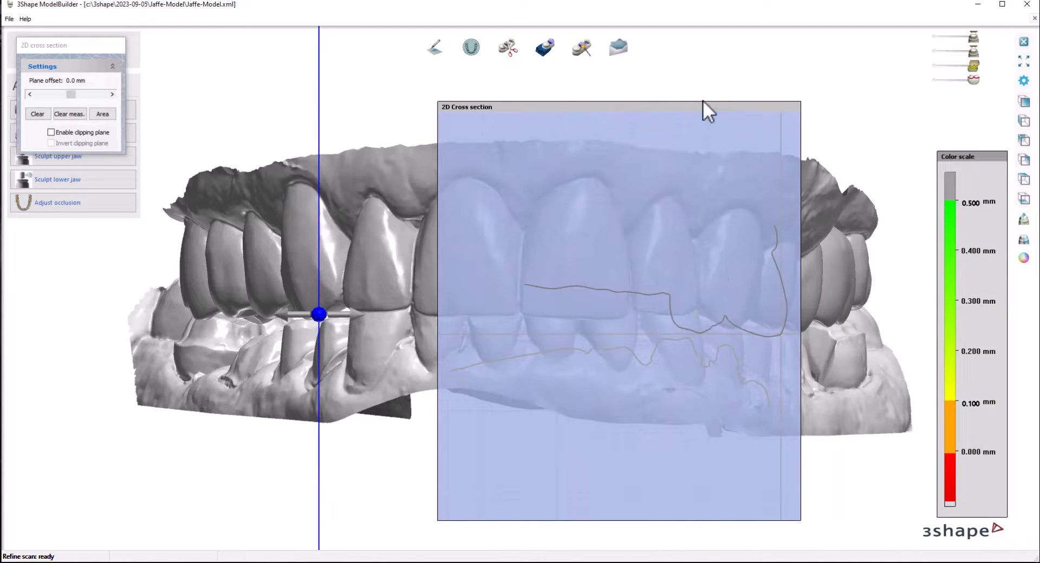
drag(702, 101, 693, 144)
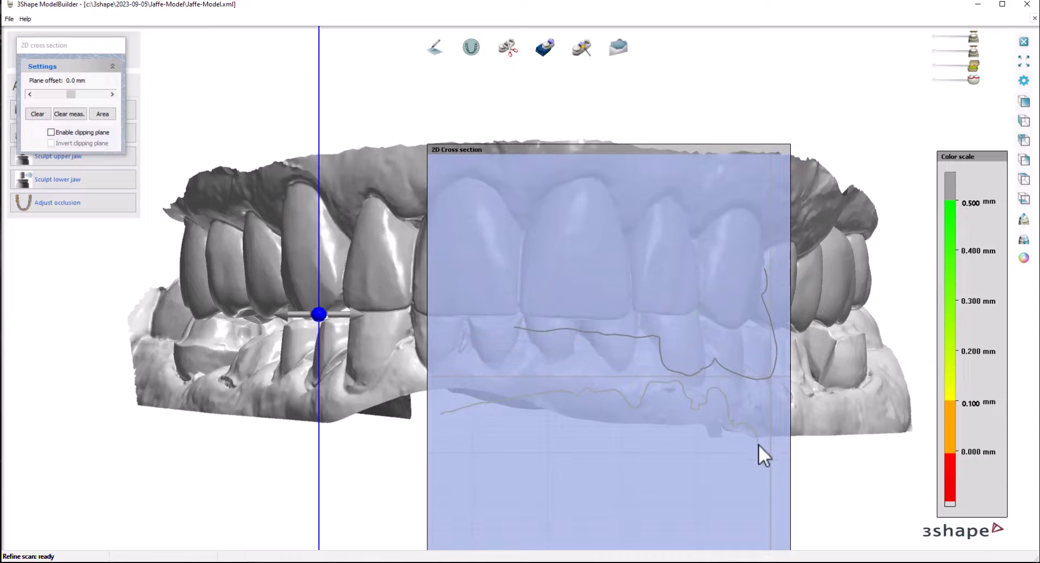
click(764, 270)
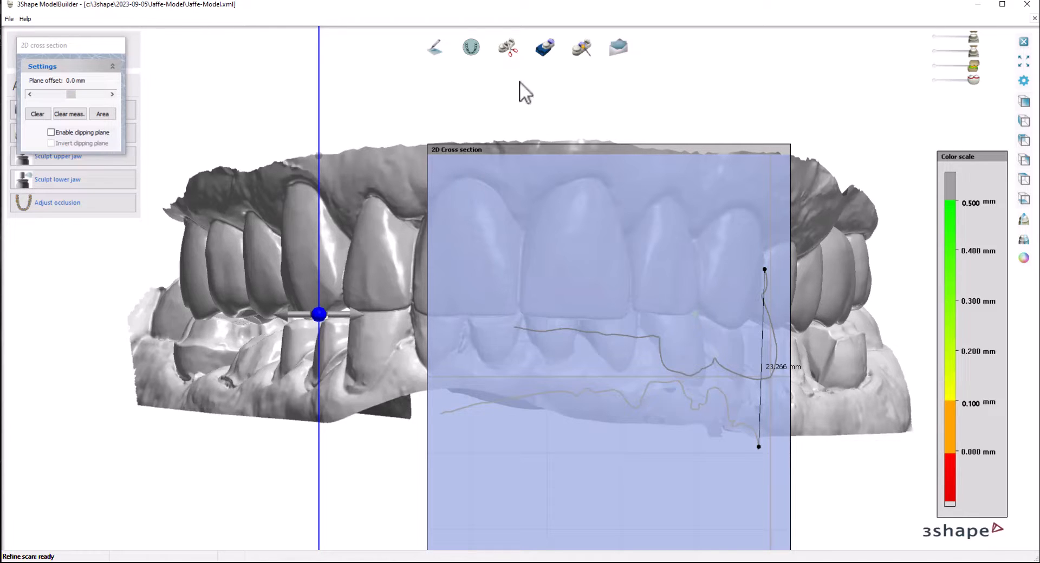
click(1023, 220)
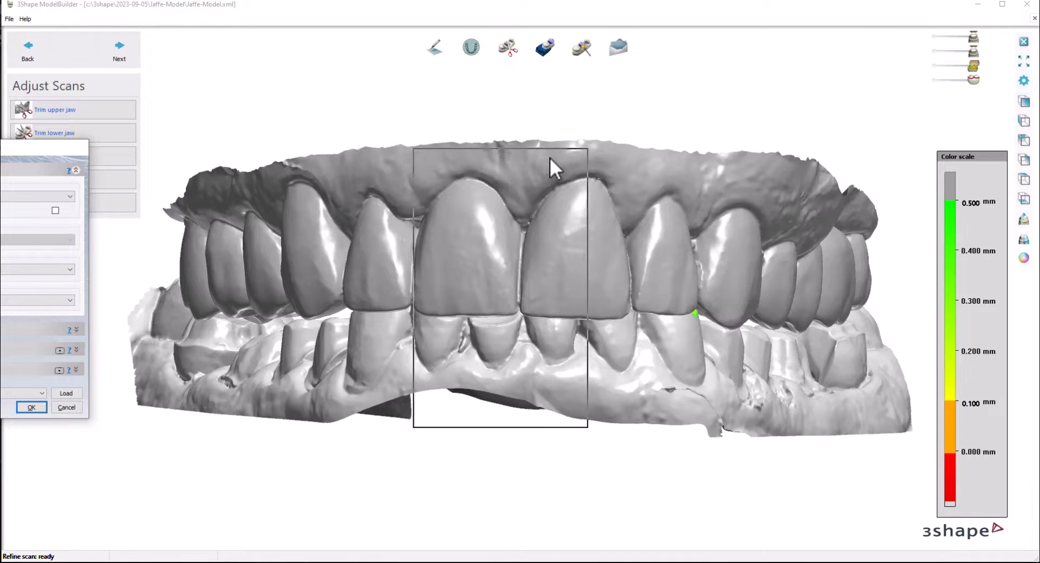
Step: In the virtual trimming preferences, set the side drain hole type to None and turn off Hollow model
drag(550, 158, 601, 153)
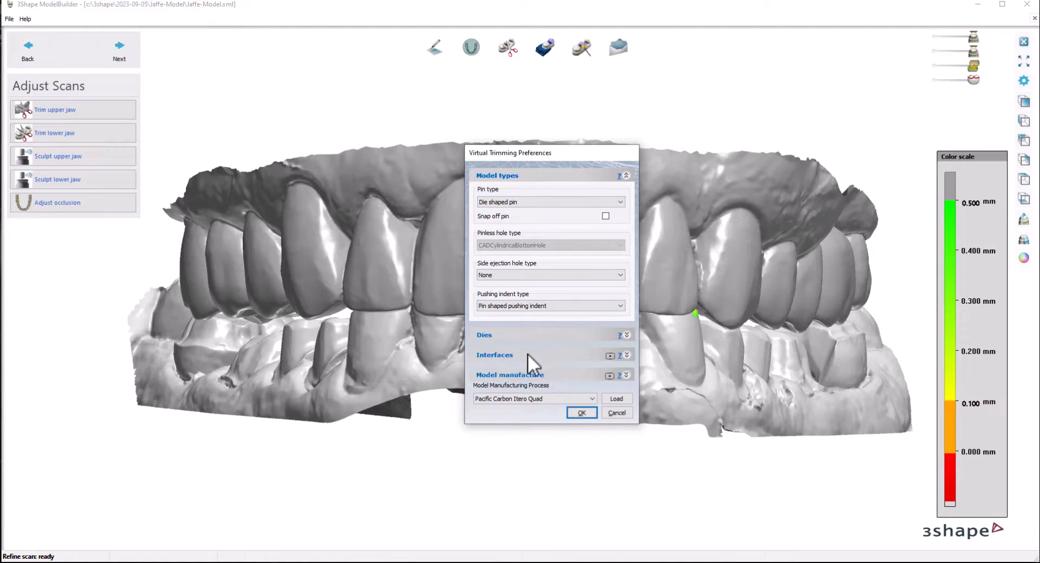
click(519, 373)
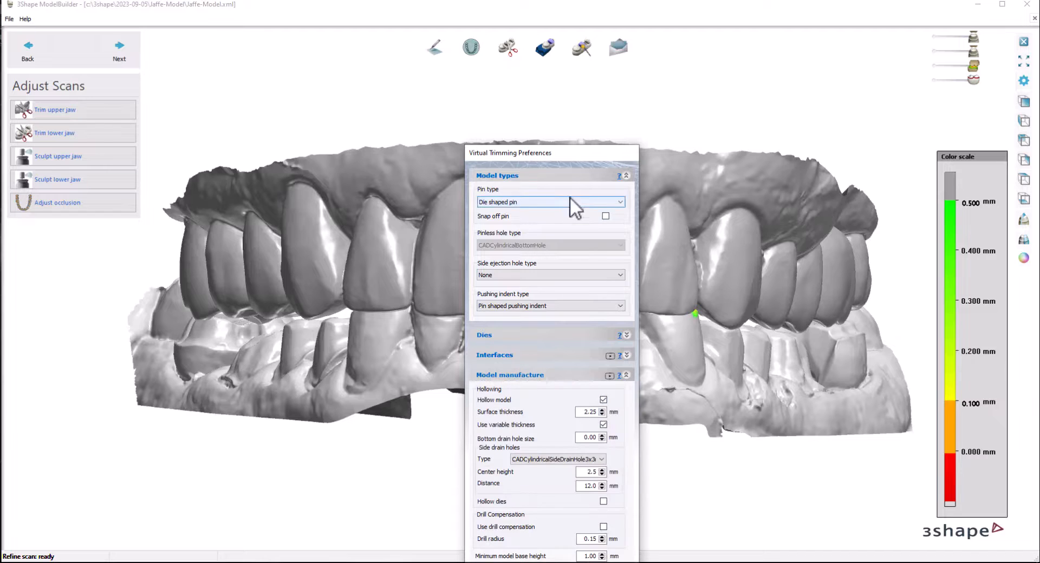
drag(579, 155, 553, 77)
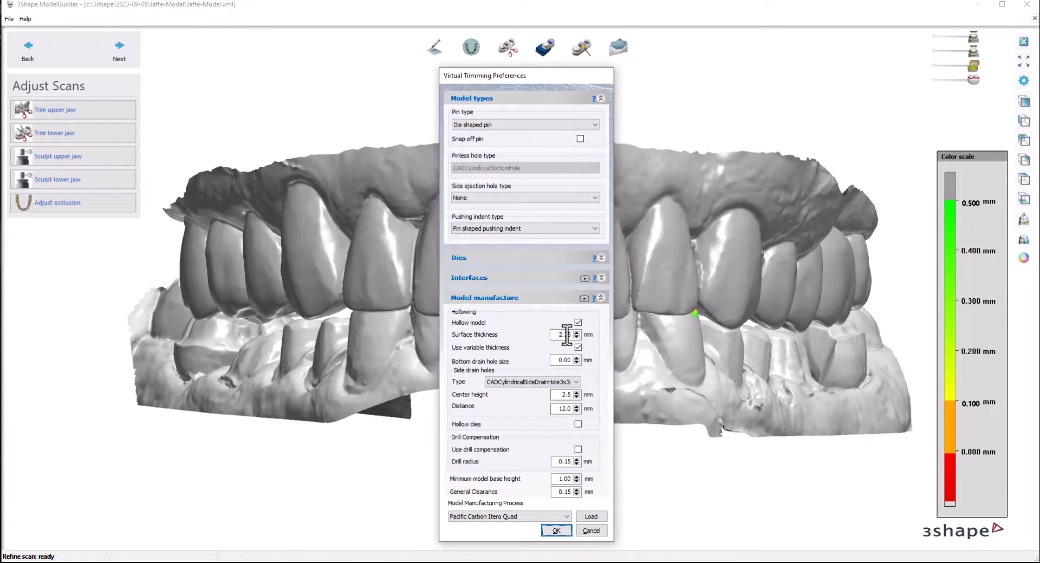
click(576, 381)
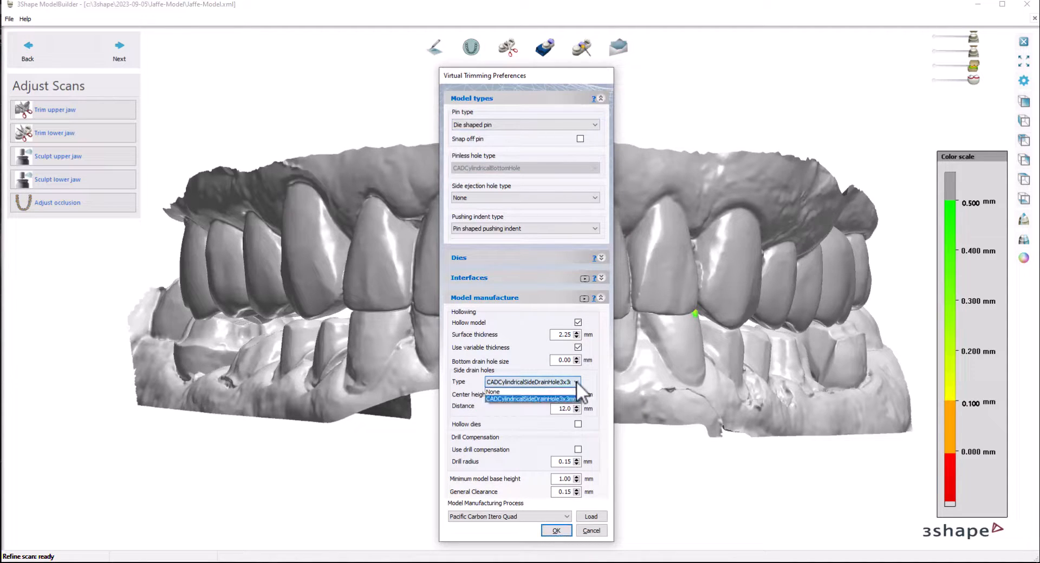
click(495, 391)
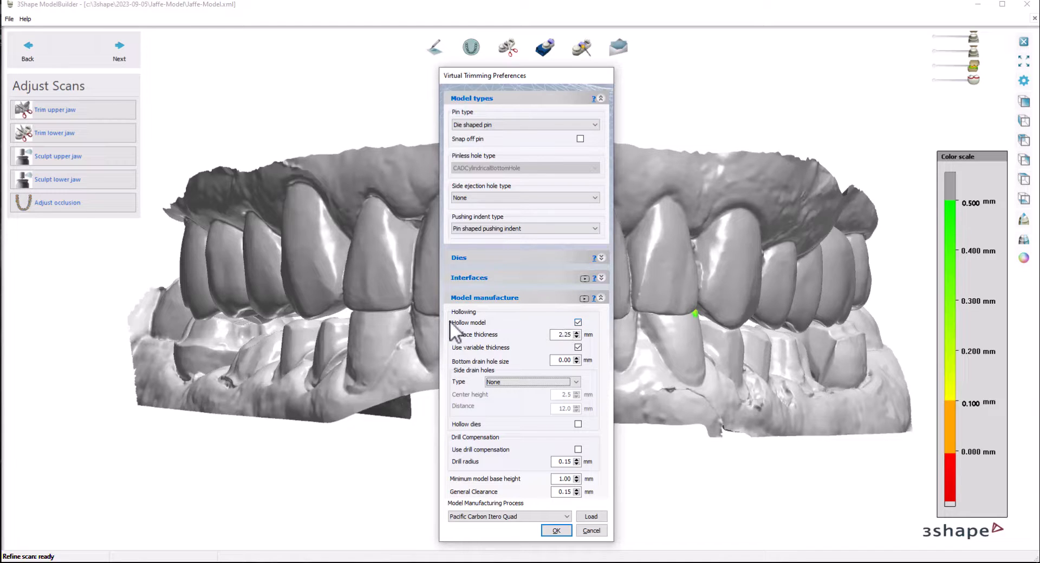
click(578, 323)
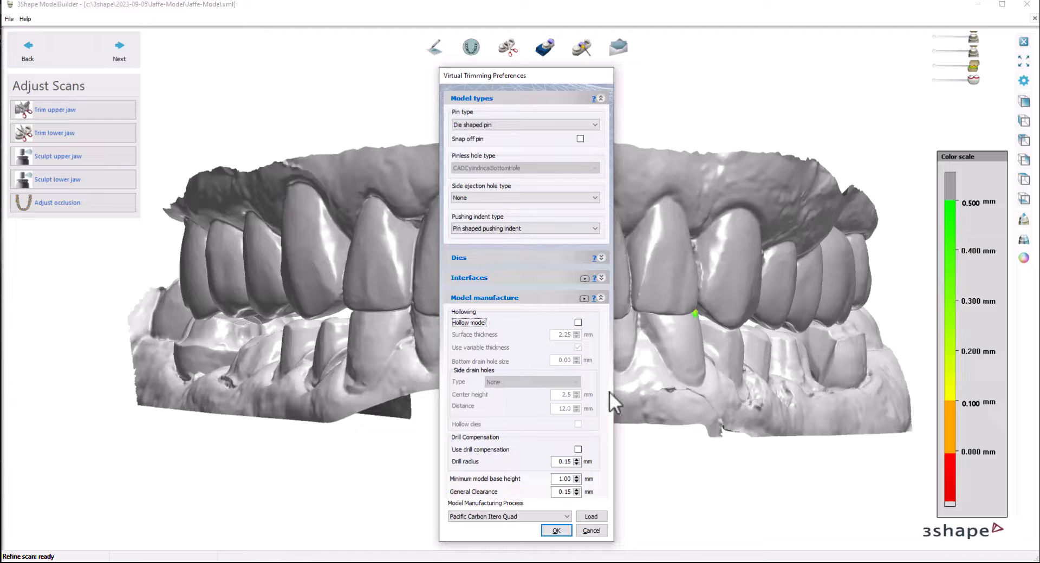
click(561, 530)
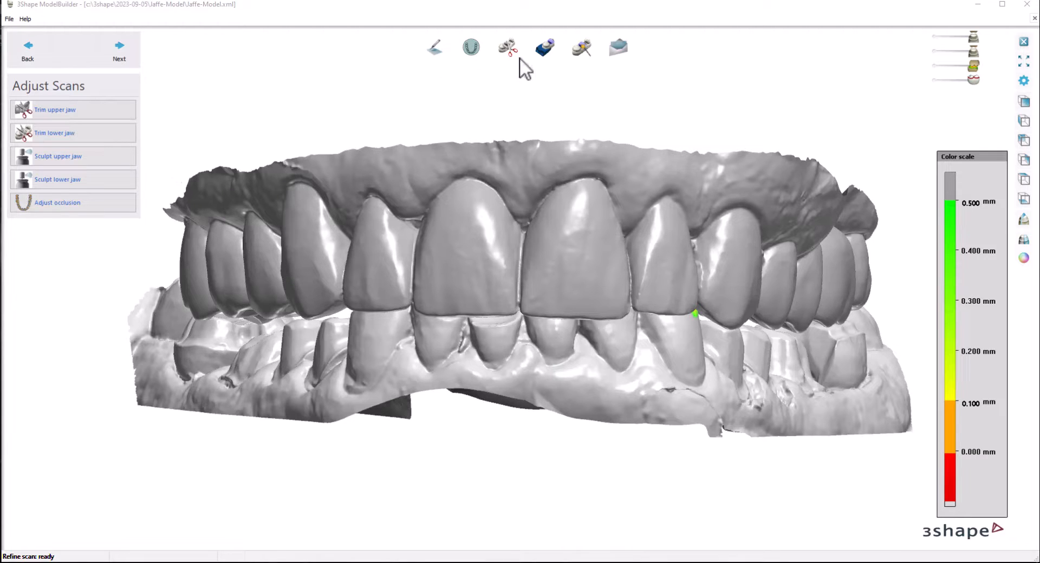
Step: Go to the articulator interface stage and remove the "-Model" suffix from the ID tag text
click(543, 47)
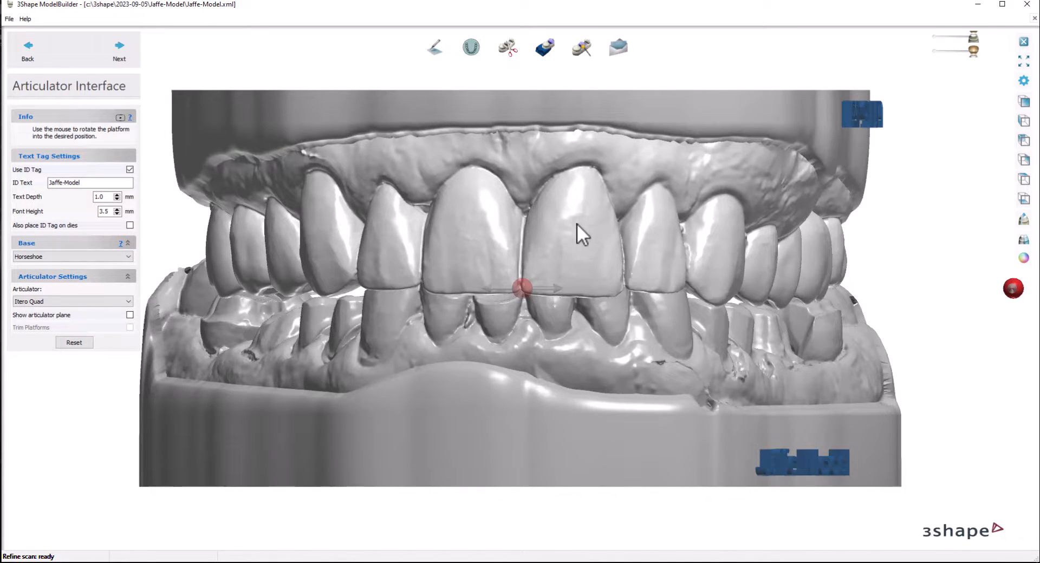
click(96, 183)
key(BackSpace)
key(BackSpace)
key(BackSpace)
key(BackSpace)
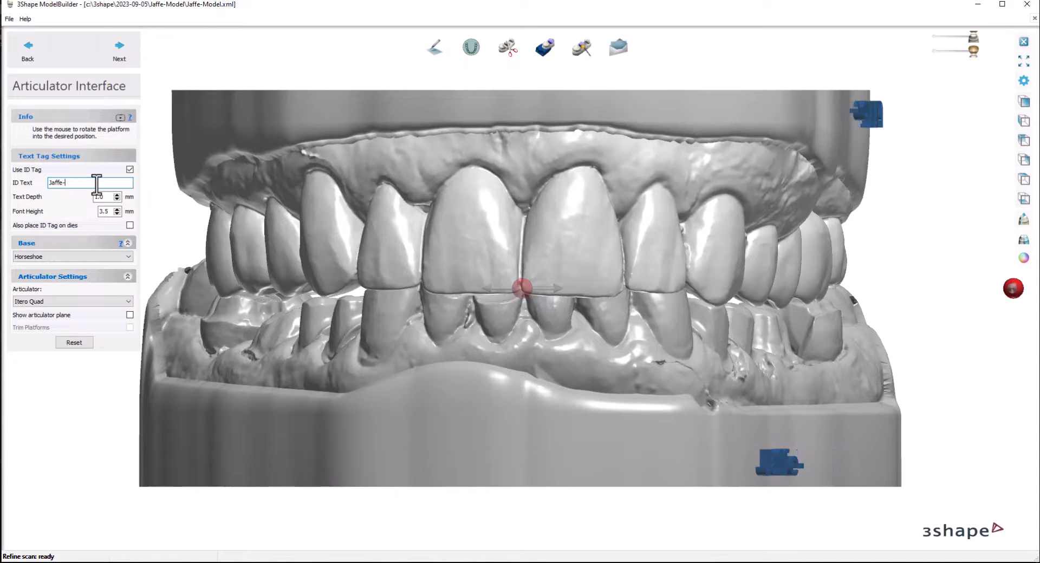
Step: Set the articulator type to Kois Transfer Adapter for the horseshoe-base models
click(78, 302)
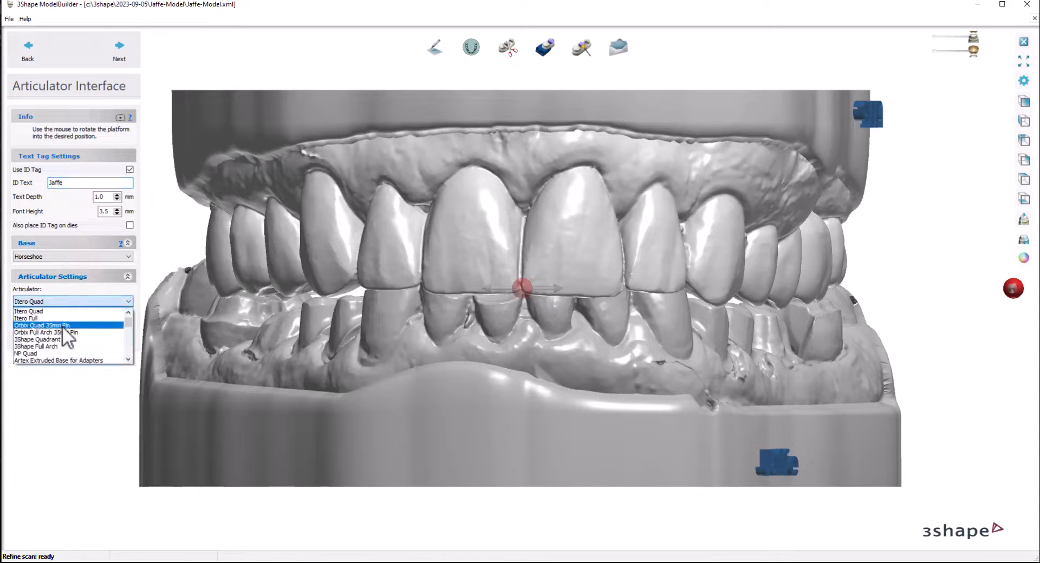
scroll(65, 327, up, 1)
scroll(64, 325, down, 5)
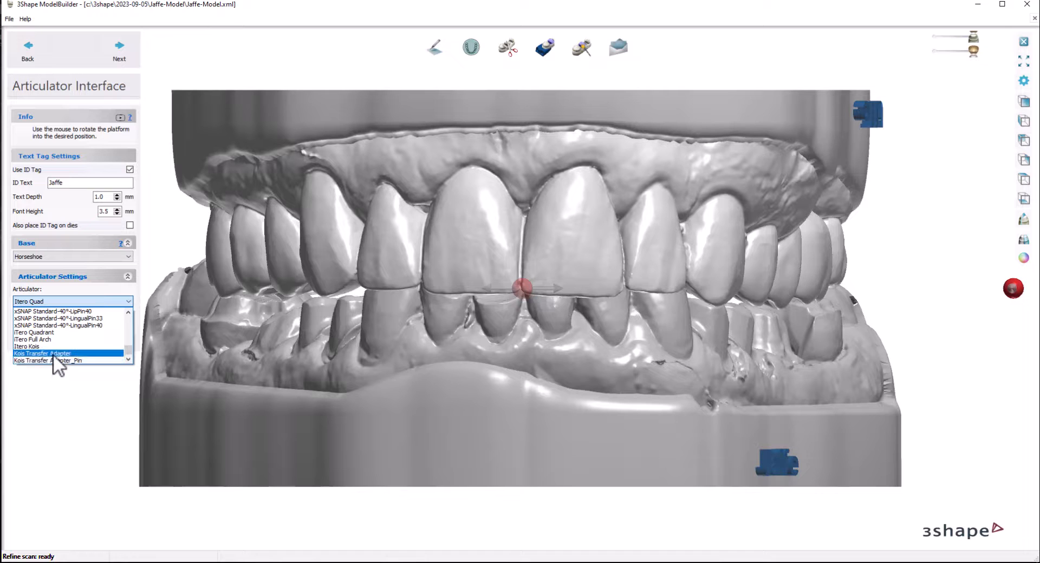
click(53, 353)
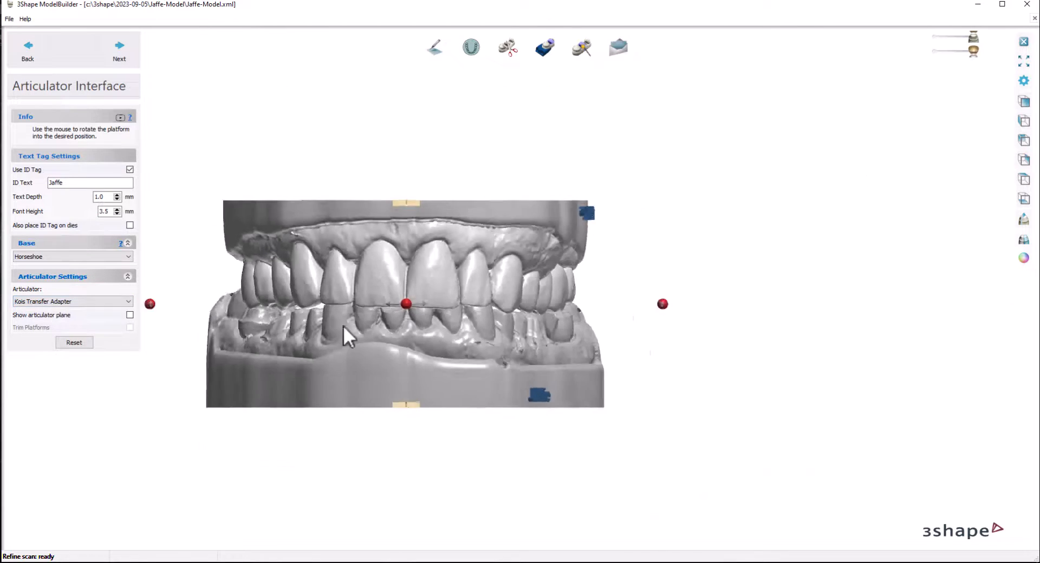
Step: Try the Kois Transfer Adapter_Pin articulator and inspect its pins from the side and front
right_drag(343, 326, 283, 330)
click(131, 301)
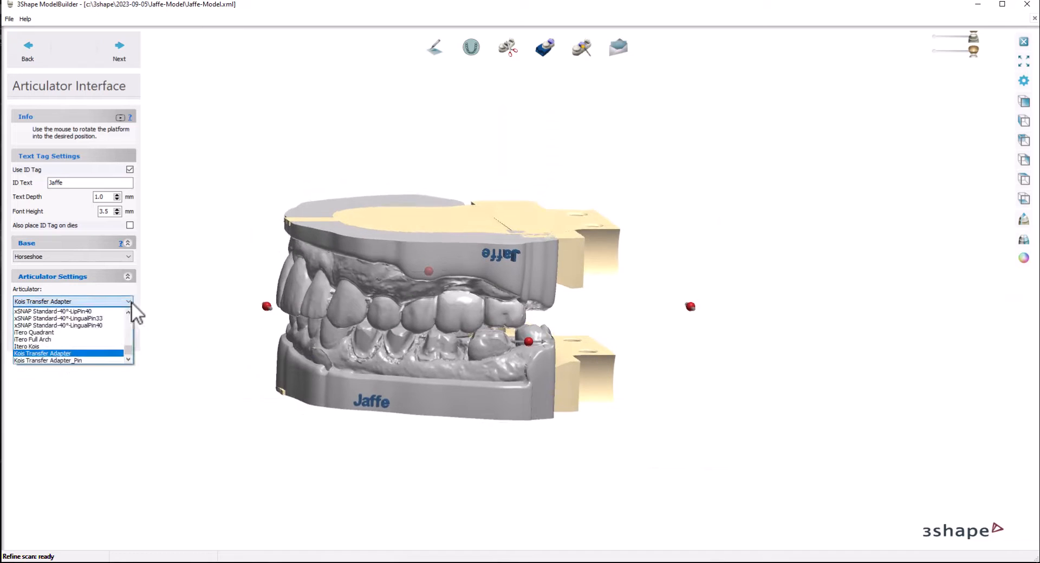
click(90, 359)
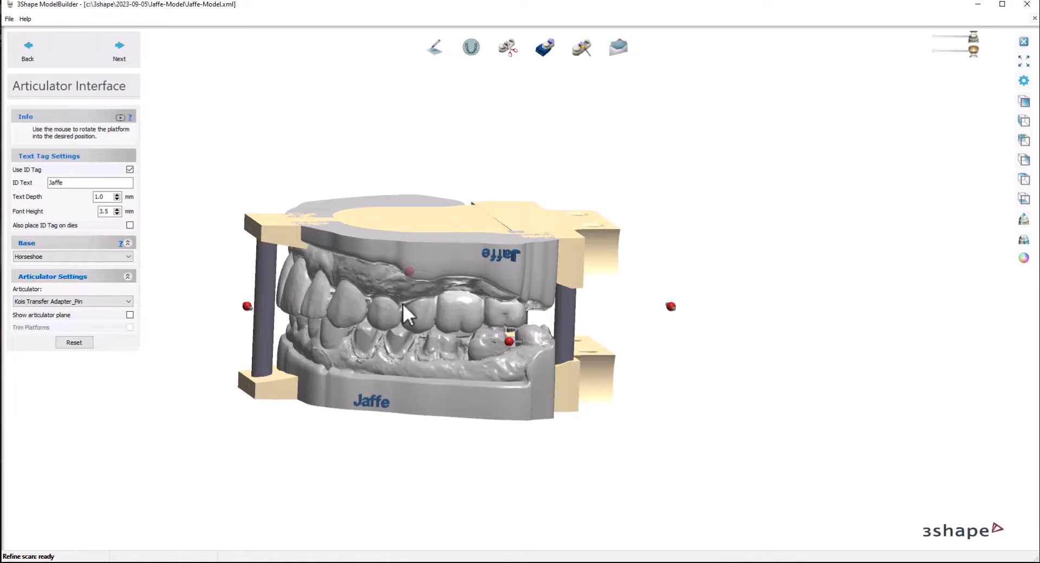
right_drag(402, 303, 478, 300)
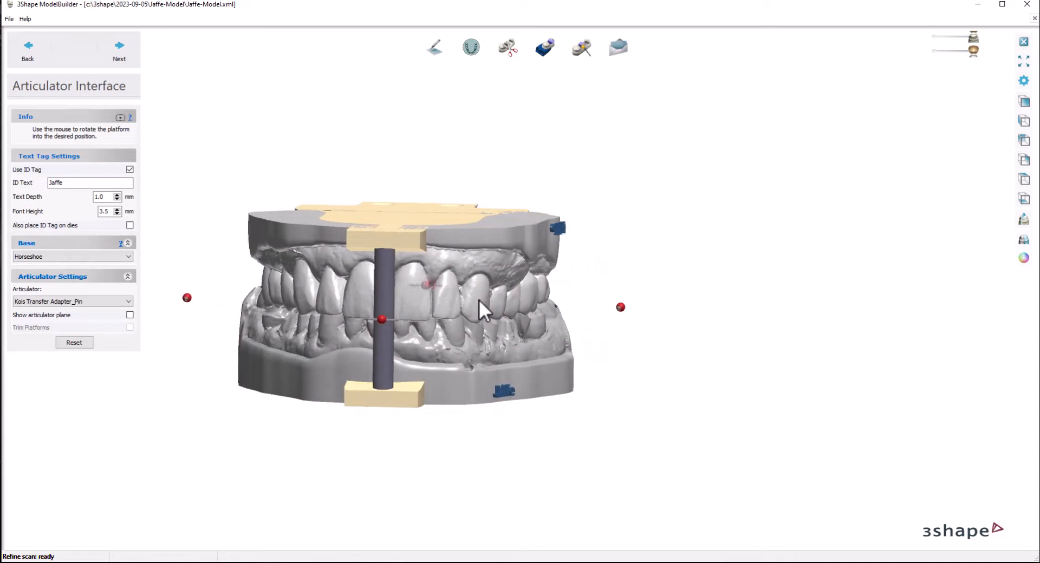
Step: Switch the articulator back to the pinless Kois Transfer Adapter and view the models from the front
click(80, 301)
click(66, 351)
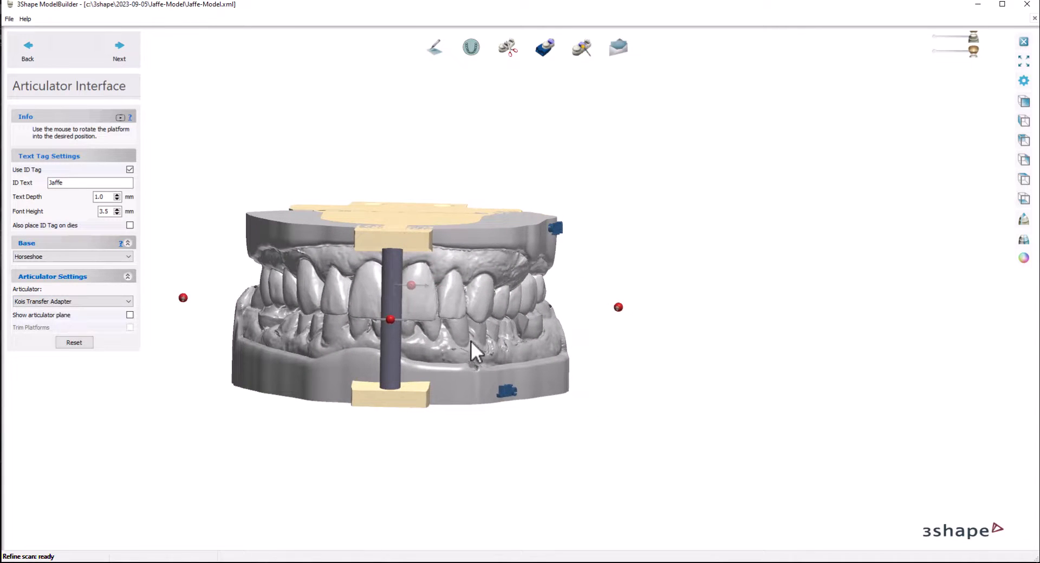
right_drag(385, 276, 659, 278)
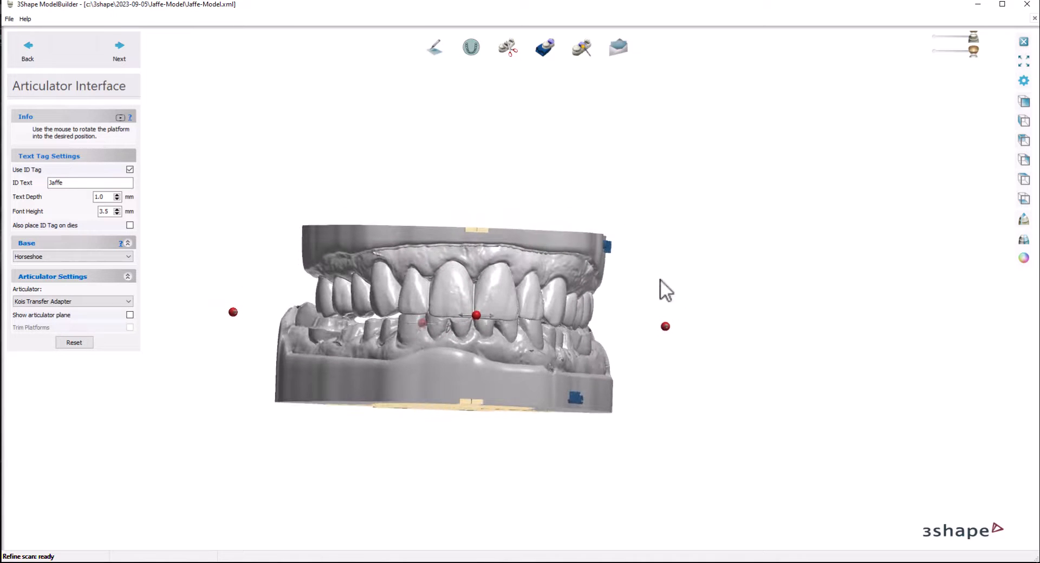
Step: View the models from the side and cut a vertical 2D cross section through the premolar area of both arches
click(1023, 160)
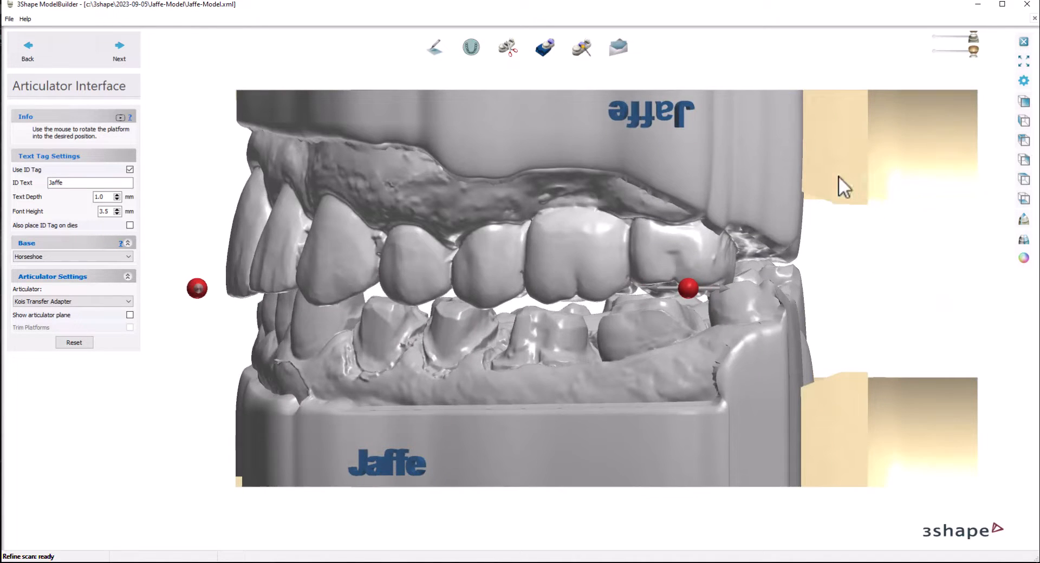
click(1023, 220)
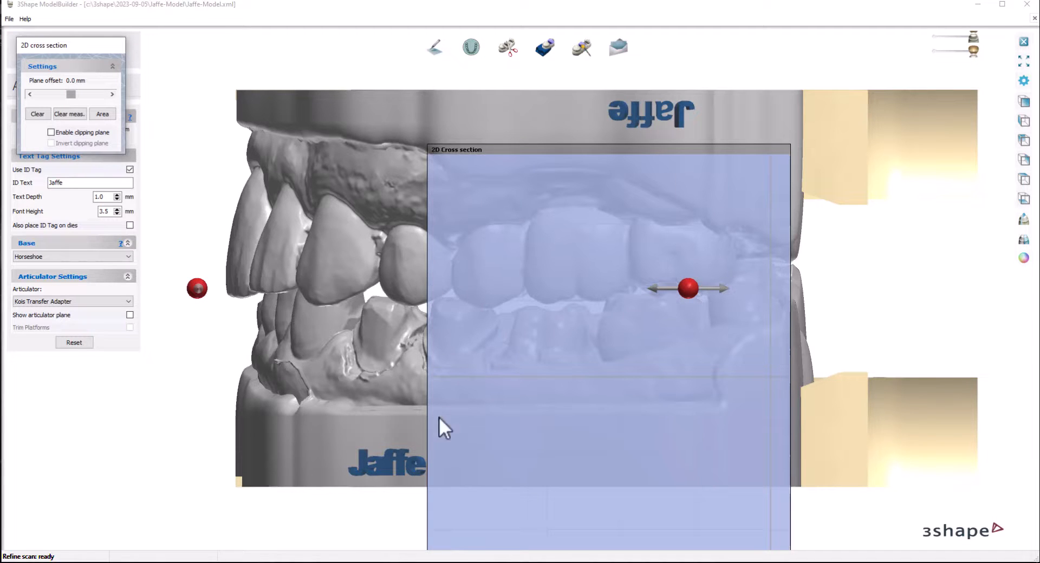
drag(437, 425, 422, 76)
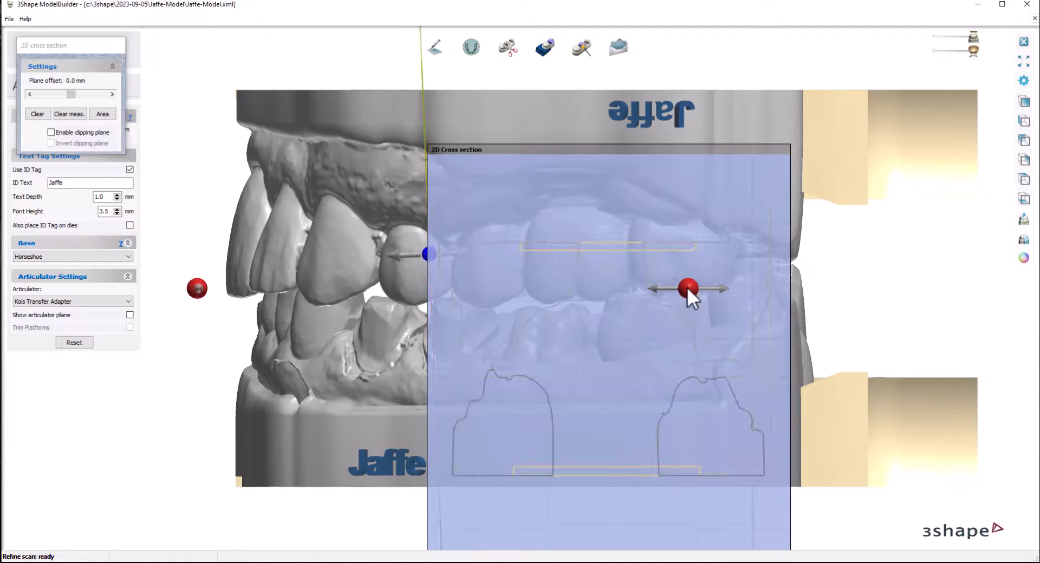
right_drag(876, 125, 488, 167)
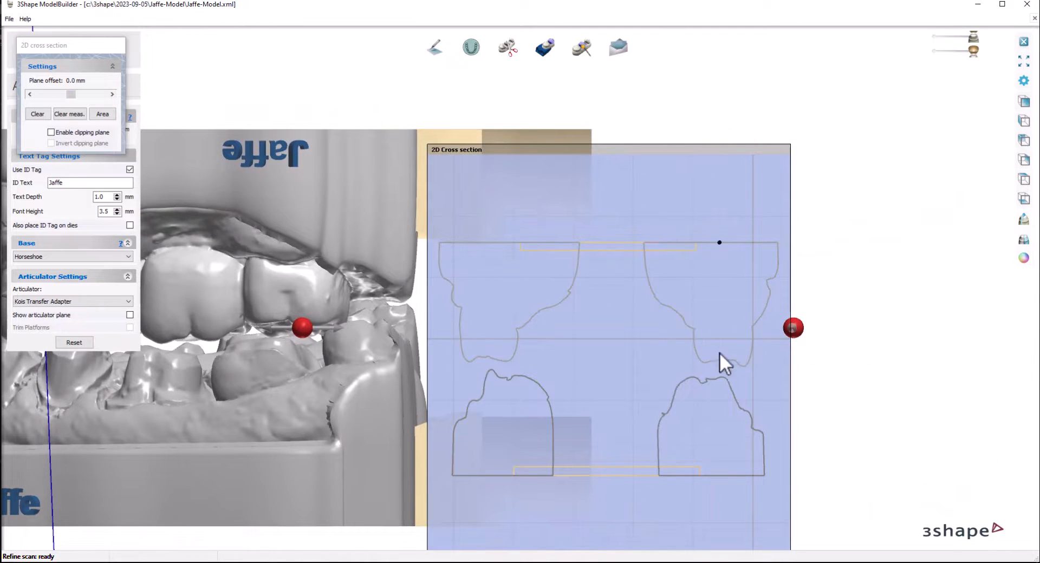
Step: Measure the overall height from the upper base's outer face to the lower base's underside, and close the cross section
click(722, 476)
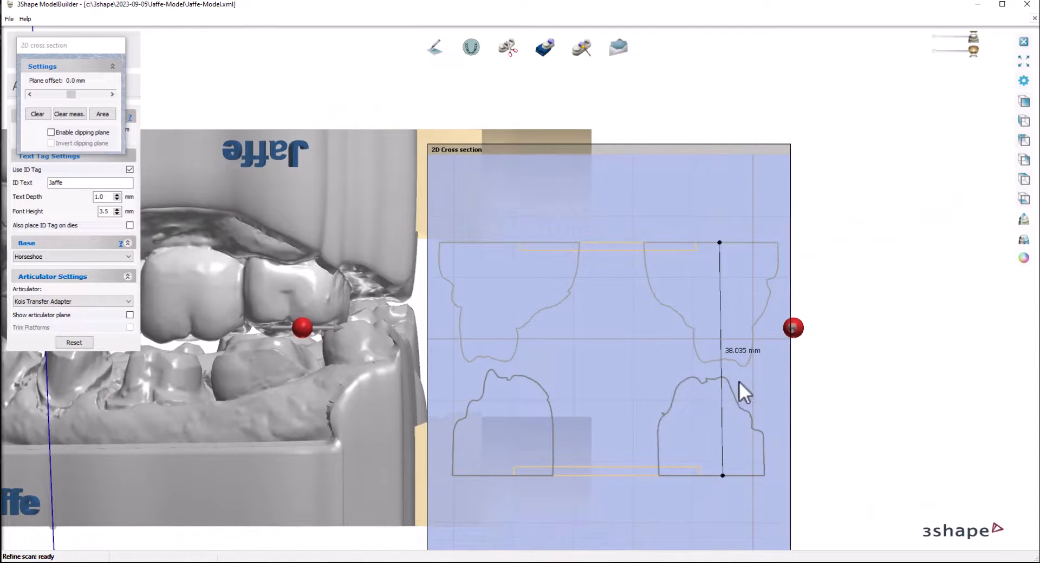
scroll(726, 480, up, 2)
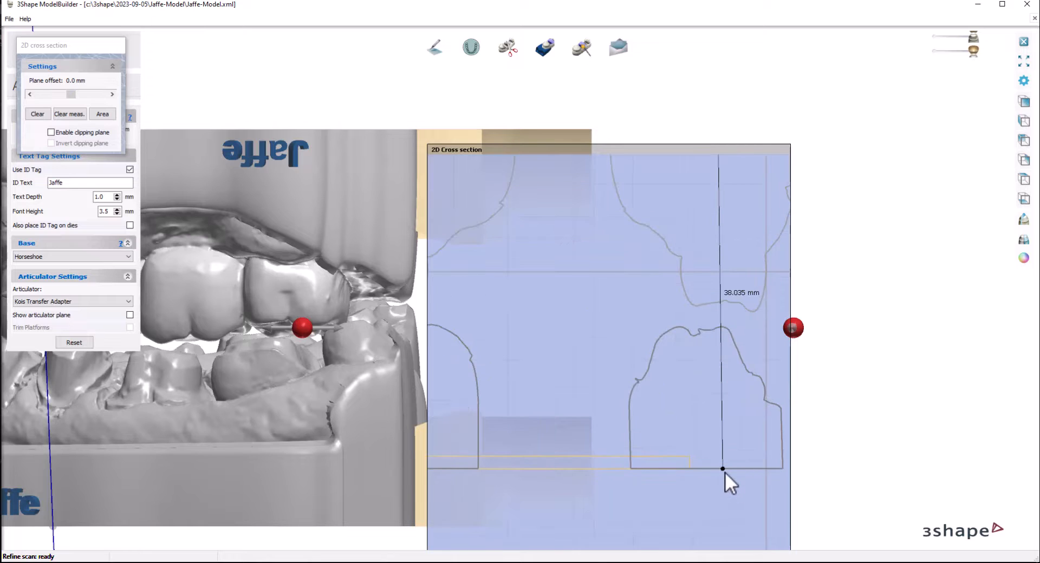
drag(723, 469, 723, 466)
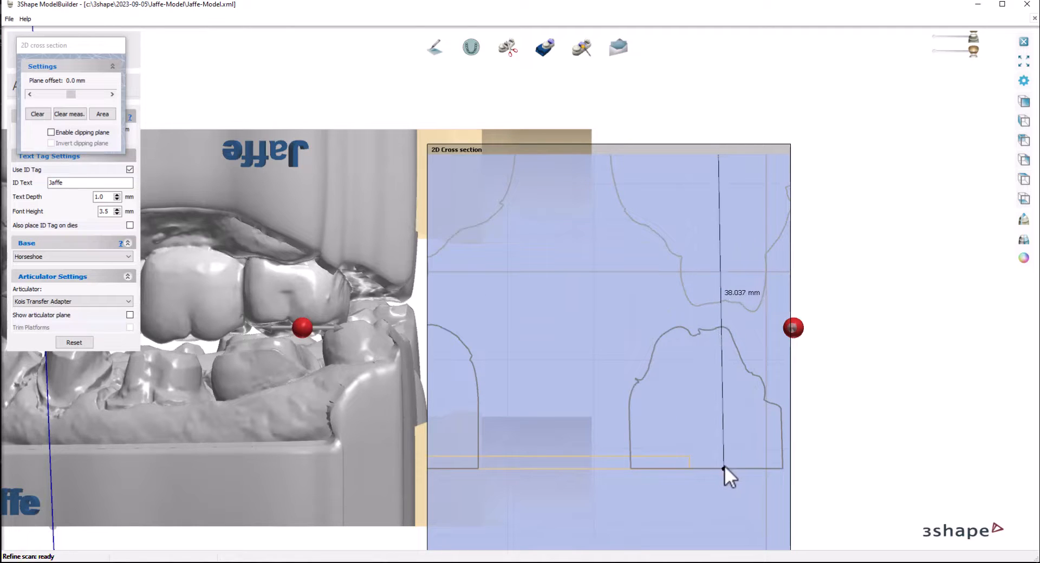
scroll(642, 347, down, 4)
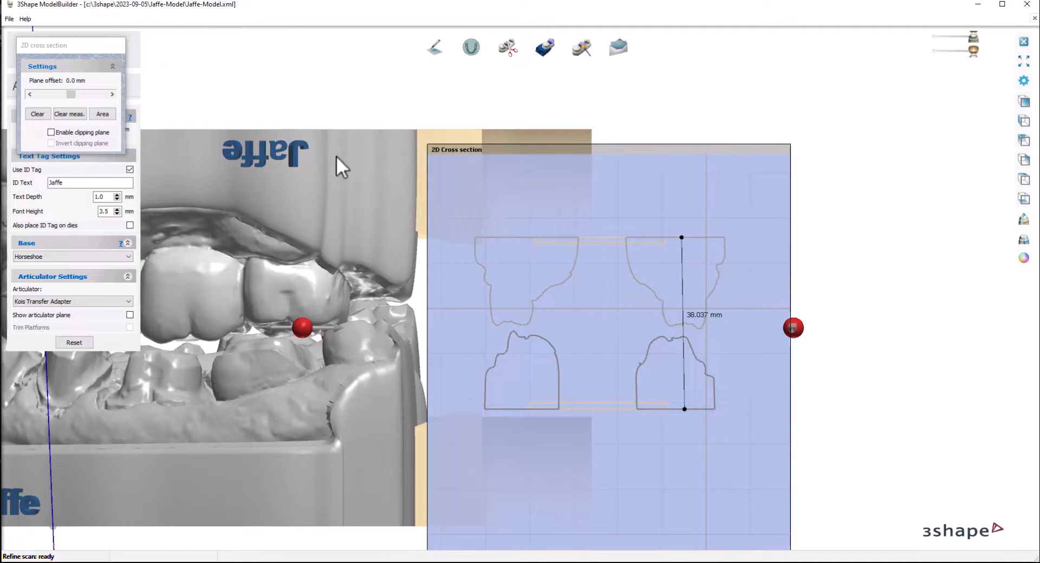
click(1023, 238)
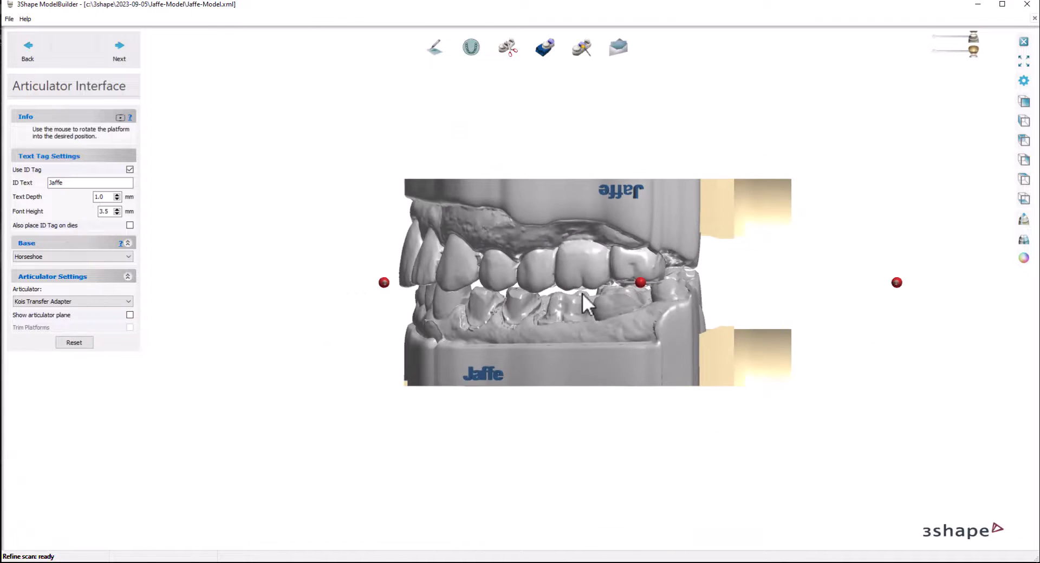
Step: Move the lower model's ID tag back beneath the upper tag and nudge the adapter platform's alignment from above
scroll(499, 381, up, 3)
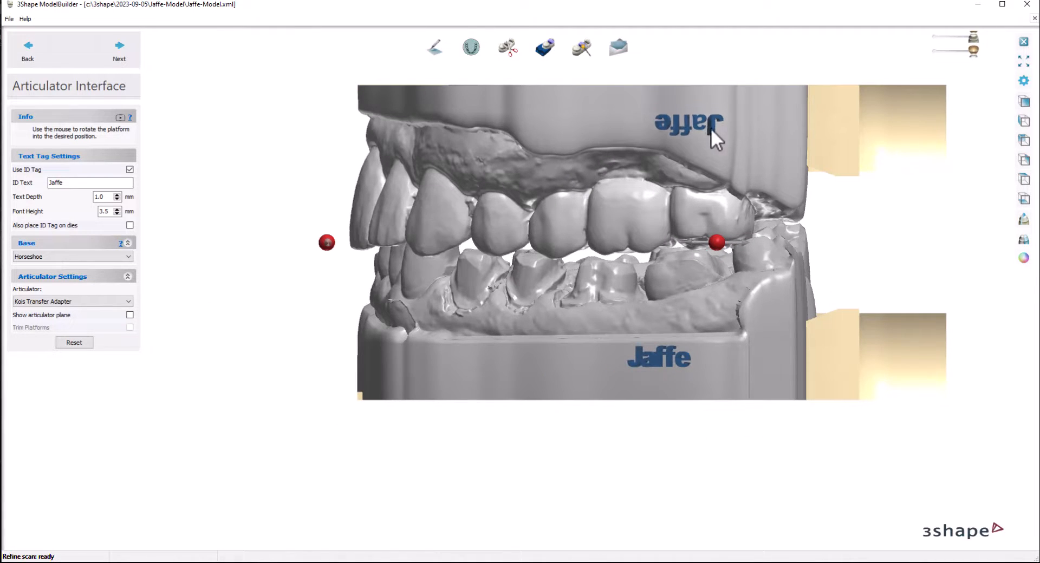
right_drag(711, 127, 721, 233)
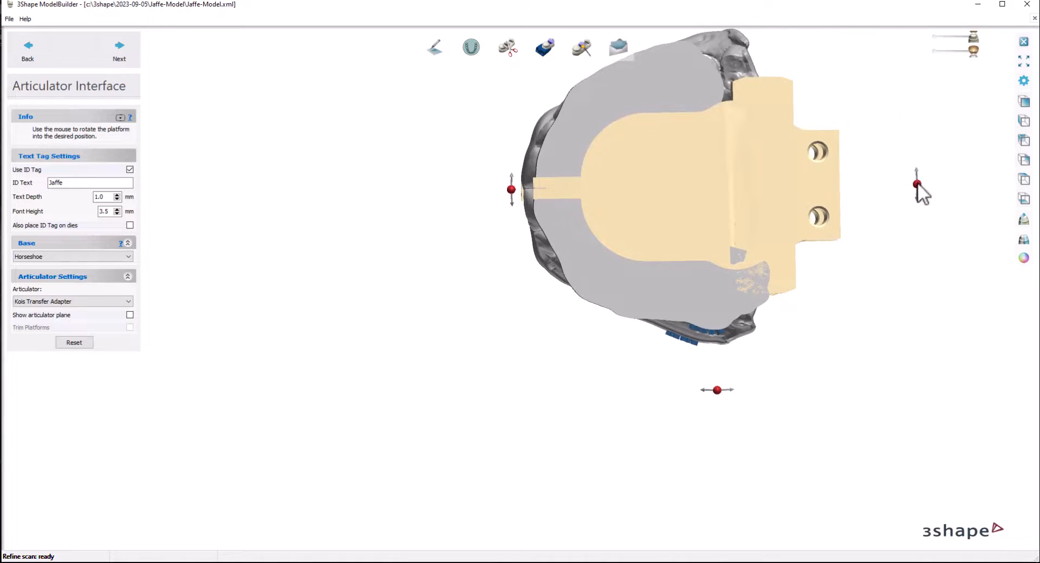
drag(917, 185, 908, 177)
drag(658, 200, 656, 194)
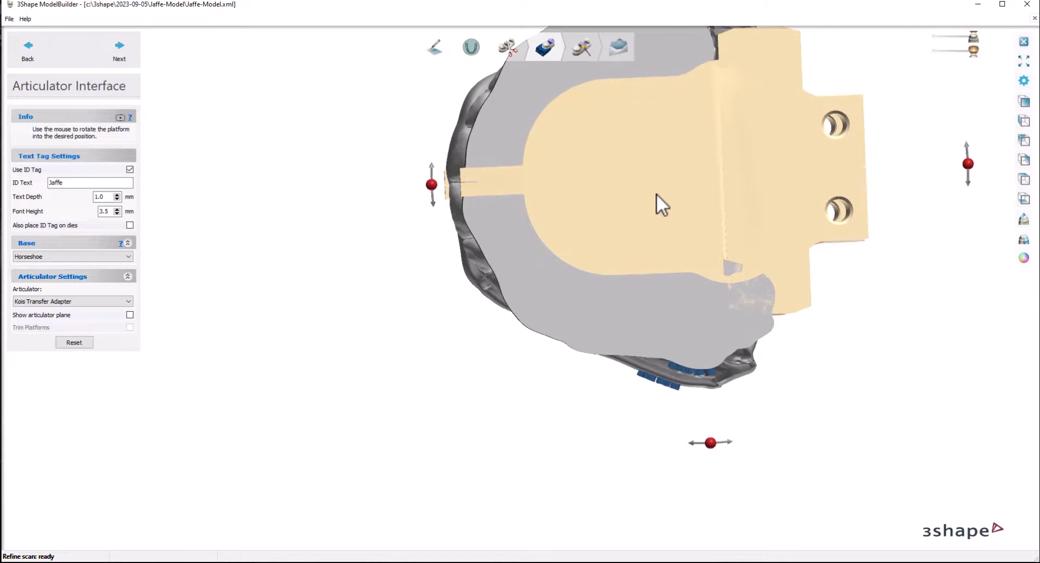
middle_drag(711, 200, 706, 280)
scroll(706, 281, down, 2)
right_drag(728, 273, 706, 236)
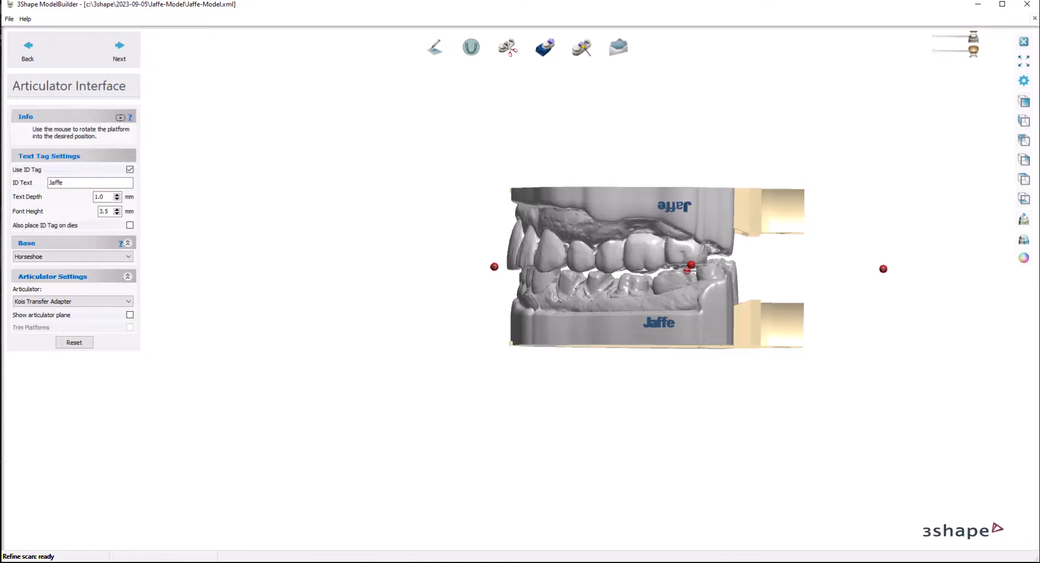
Step: Open the Exocad Digital Transfer Adapter instructions PDF from the desktop folder 3shapedmefilefromrego, read its model attachment section, and return to ModelBuilder
key(alt+Tab)
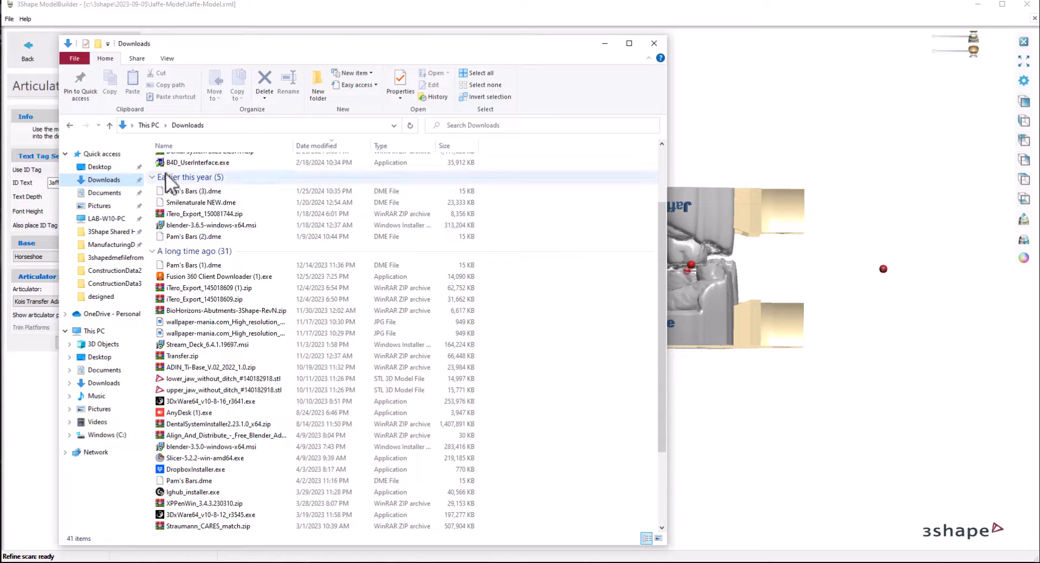
click(104, 179)
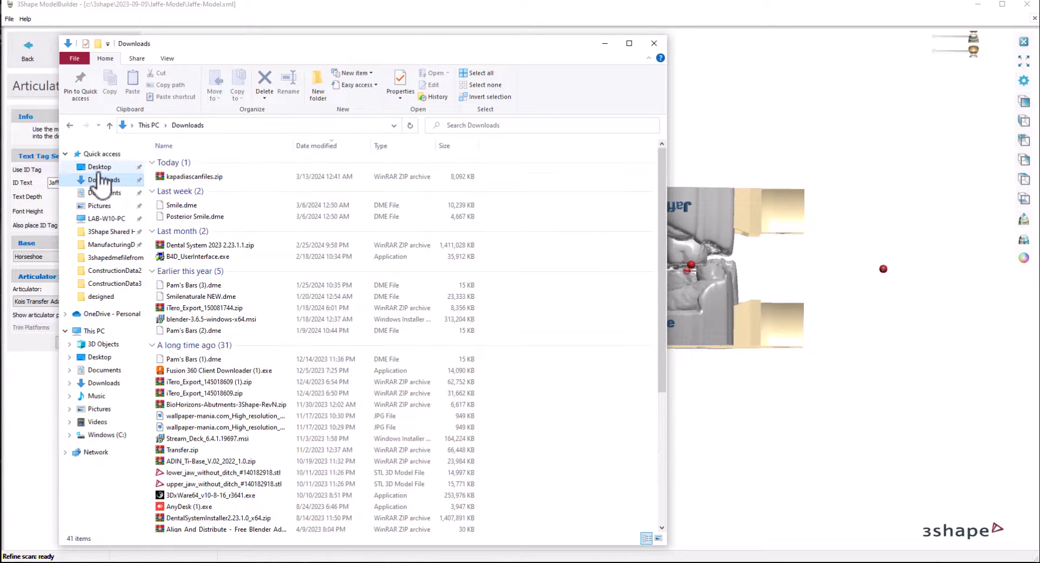
click(99, 166)
double_click(192, 162)
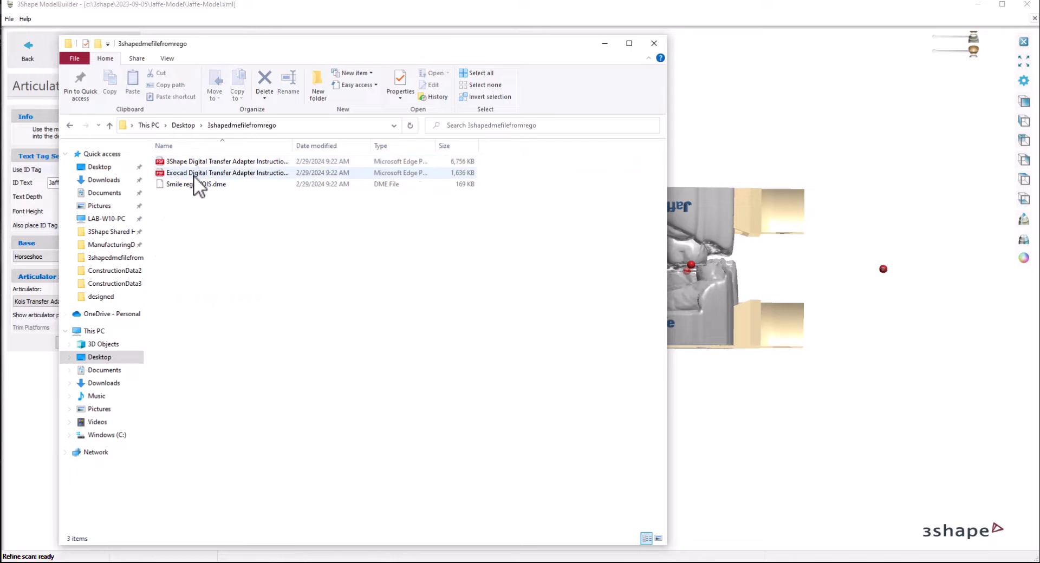
click(194, 174)
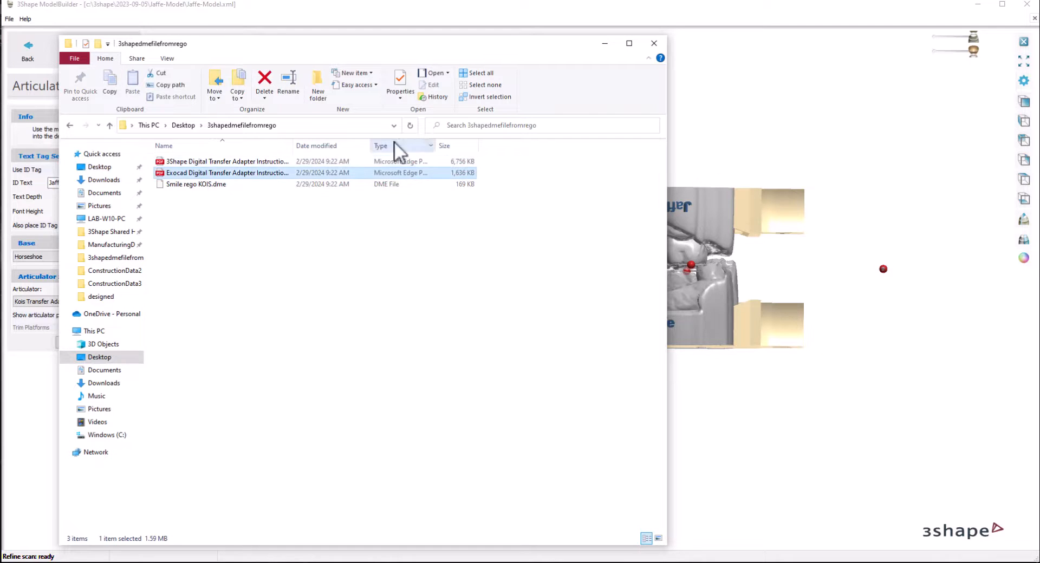
click(604, 43)
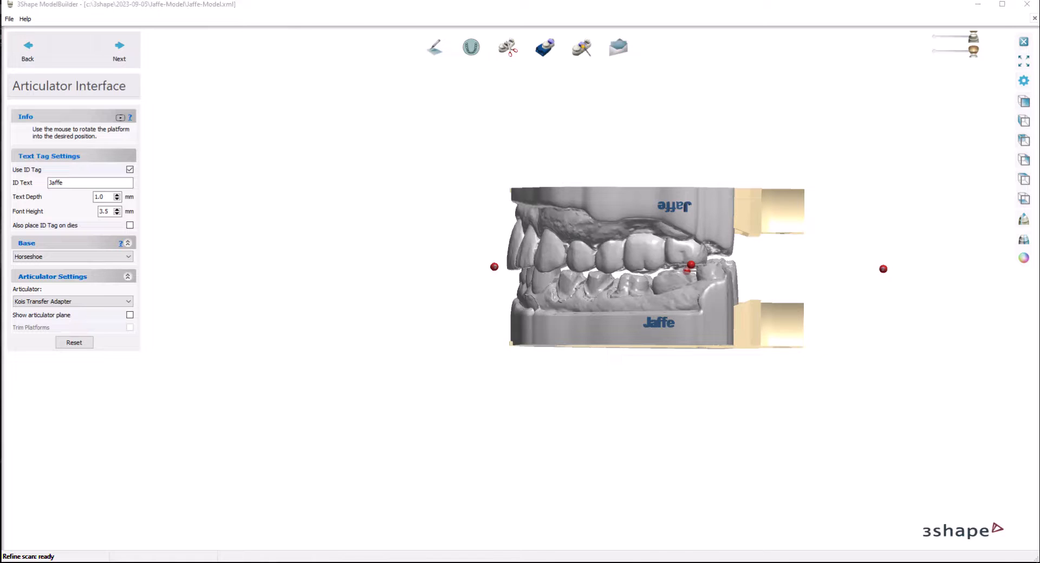
key(alt+Tab)
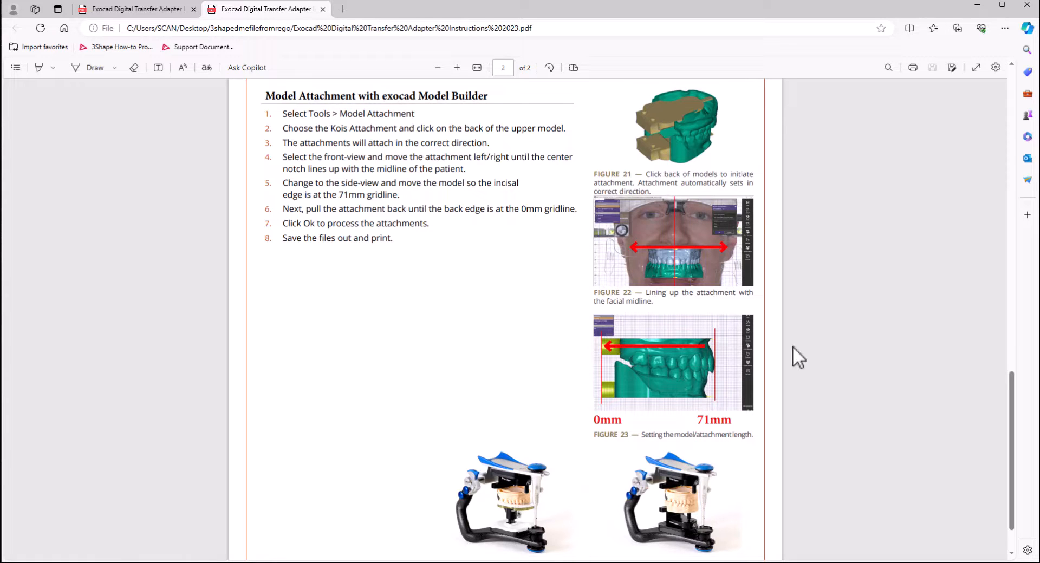
click(977, 5)
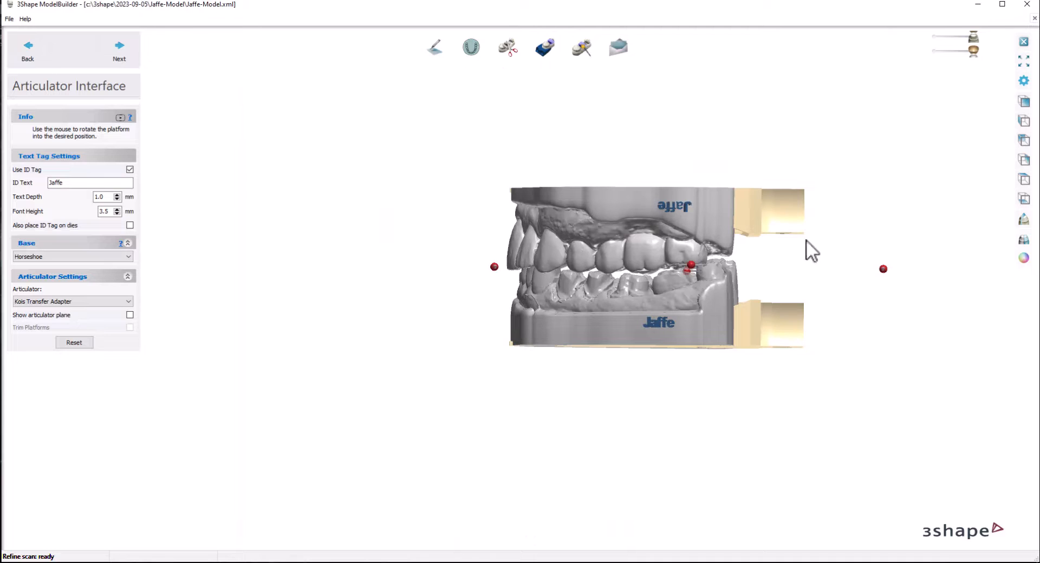
Step: Open a new 2D cross section and move its window clear of the models shown from the side
click(1023, 221)
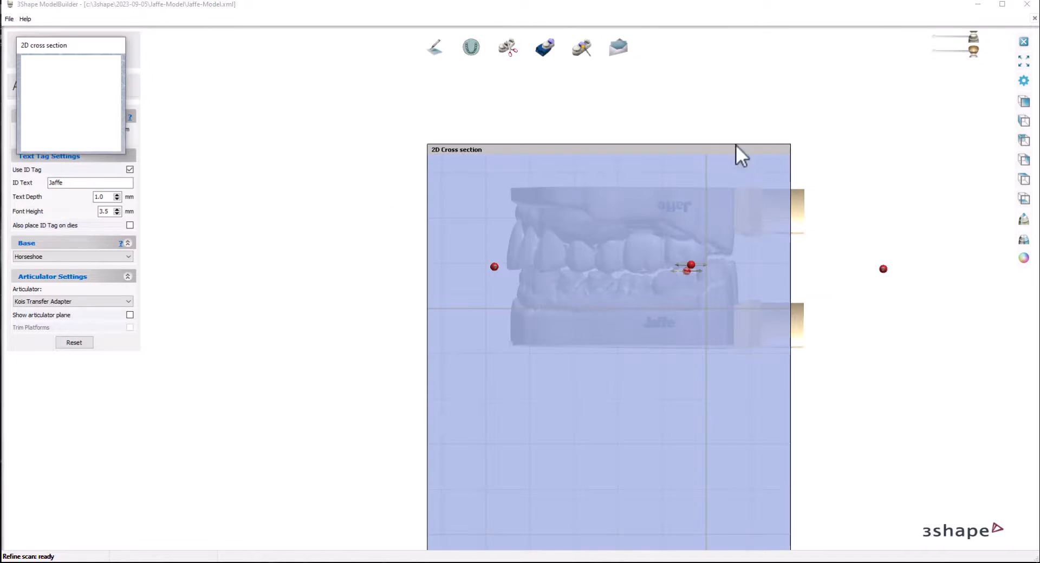
drag(631, 144, 113, 98)
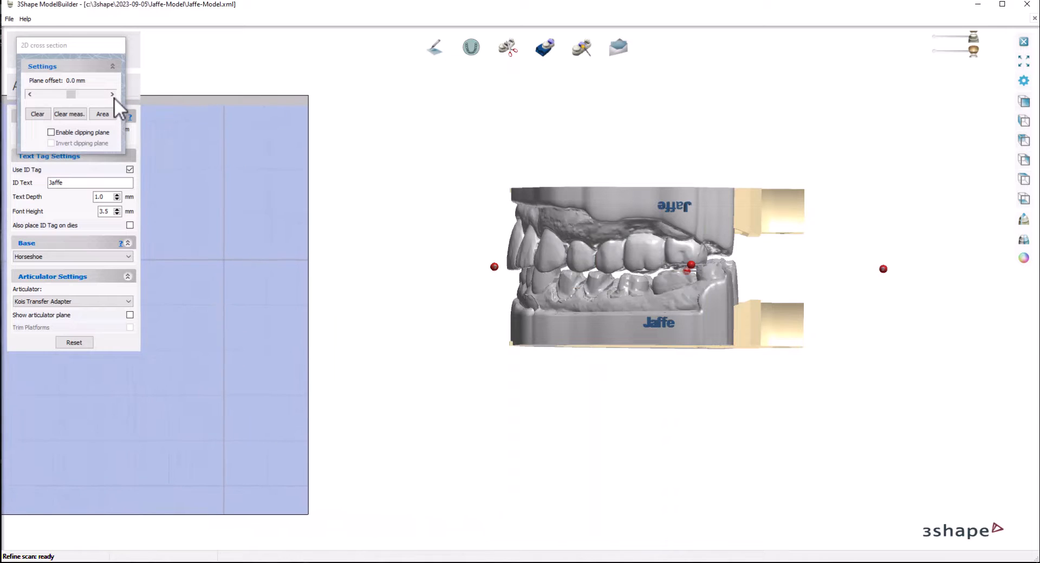
scroll(657, 263, up, 3)
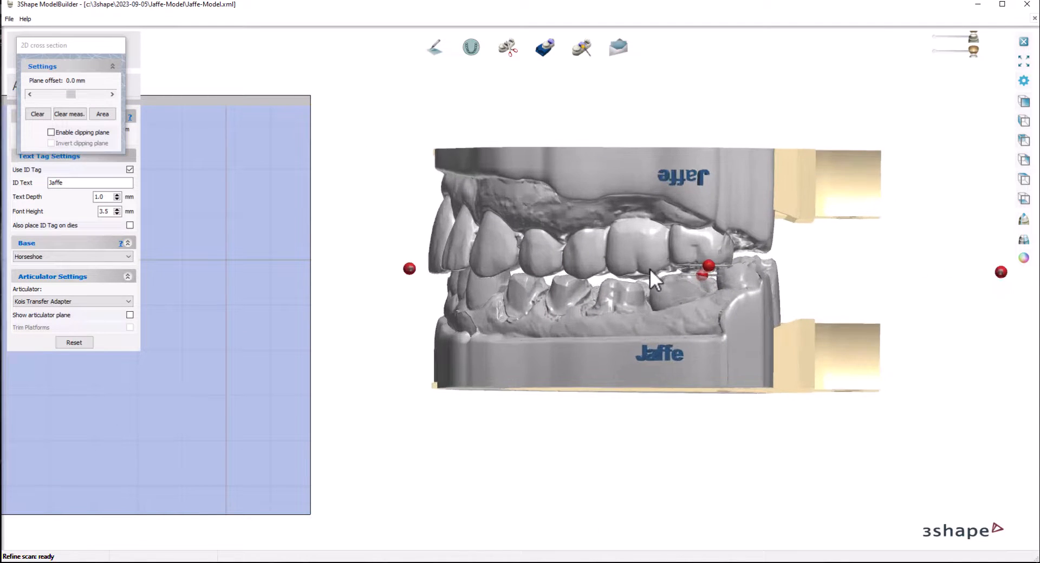
scroll(650, 269, up, 2)
right_drag(593, 289, 597, 312)
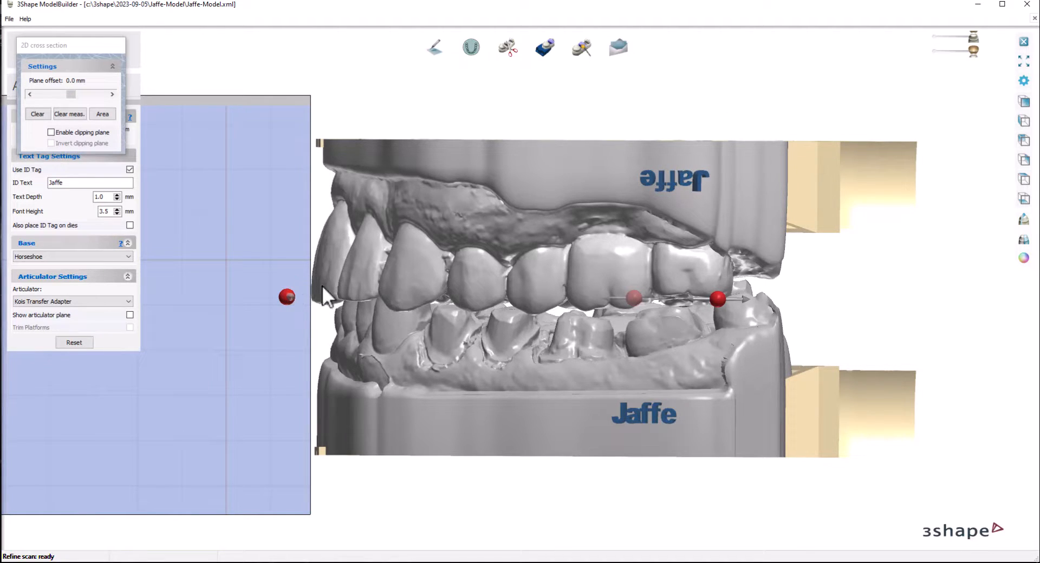
click(828, 187)
drag(873, 161, 868, 161)
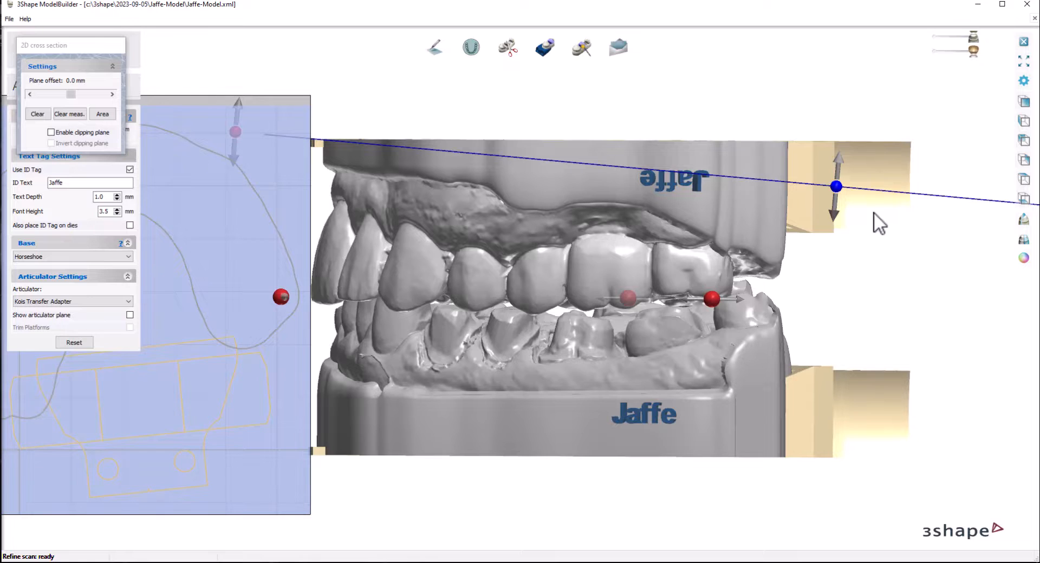
right_drag(872, 212, 873, 219)
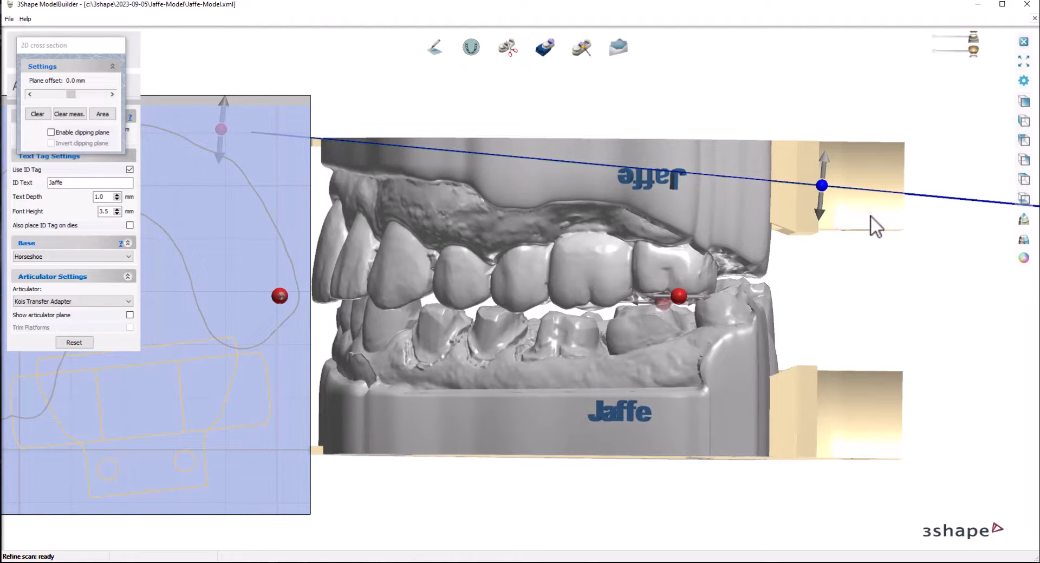
right_drag(833, 245, 837, 236)
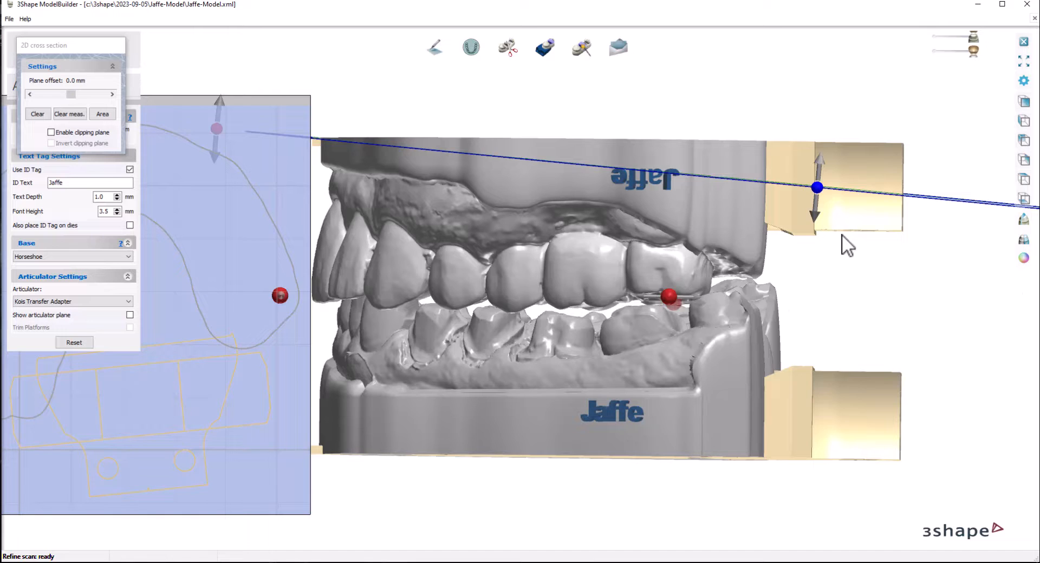
right_drag(841, 233, 838, 327)
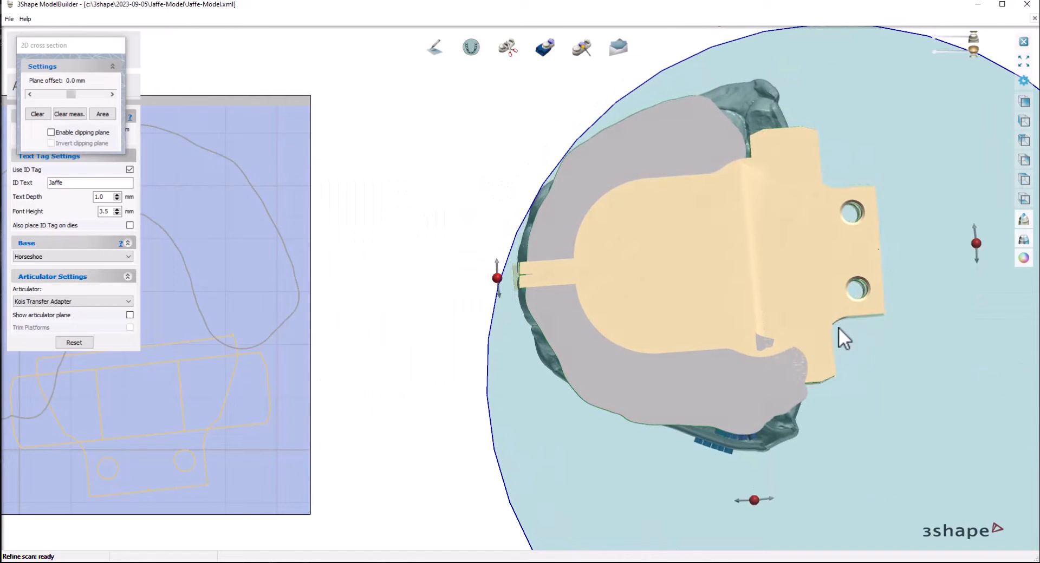
click(79, 114)
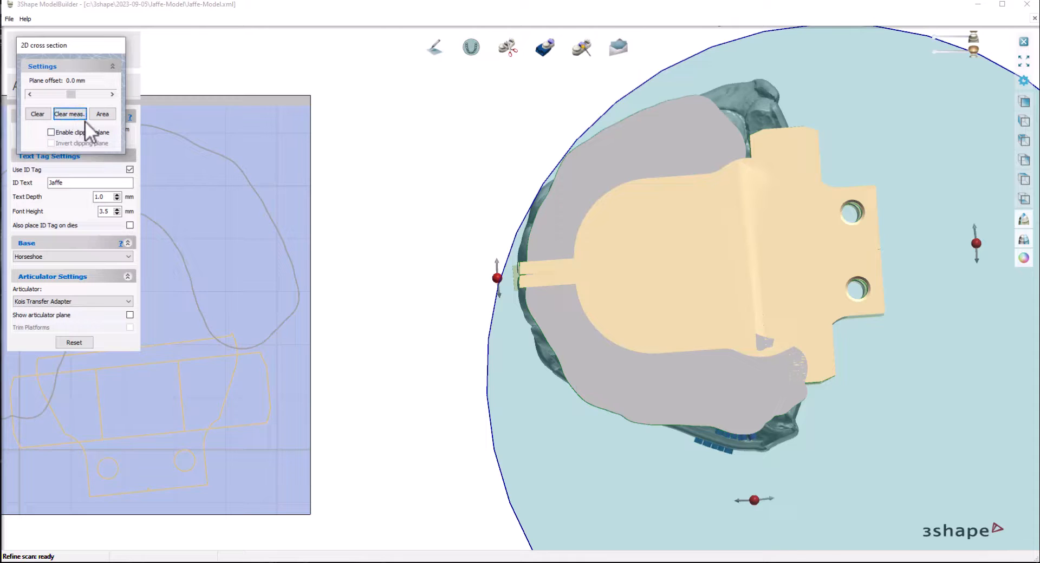
click(43, 115)
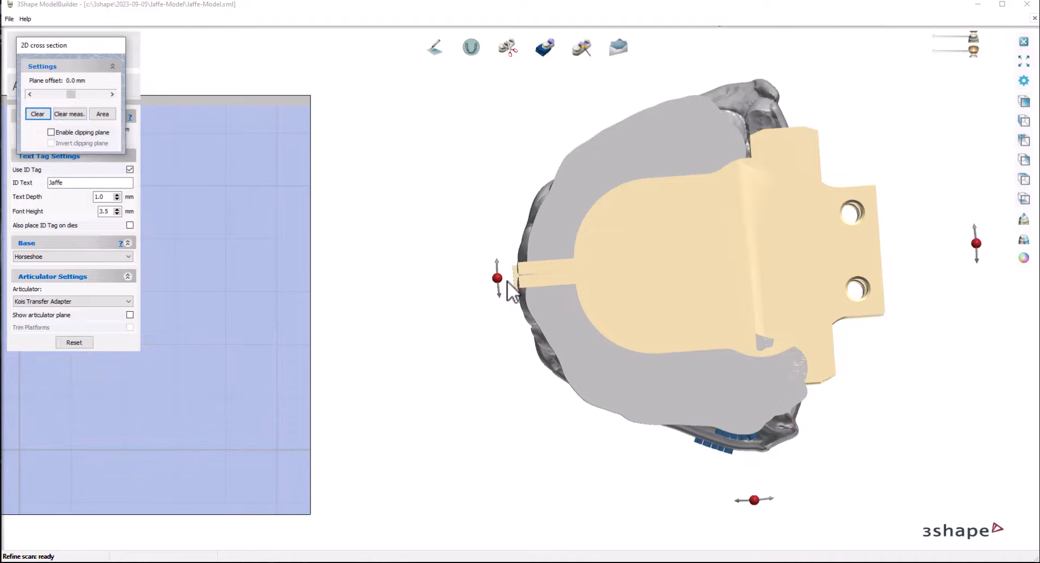
Step: Cut a front-to-back section along the adapter's midline and measure from its front end to its rear edge
drag(507, 279, 924, 250)
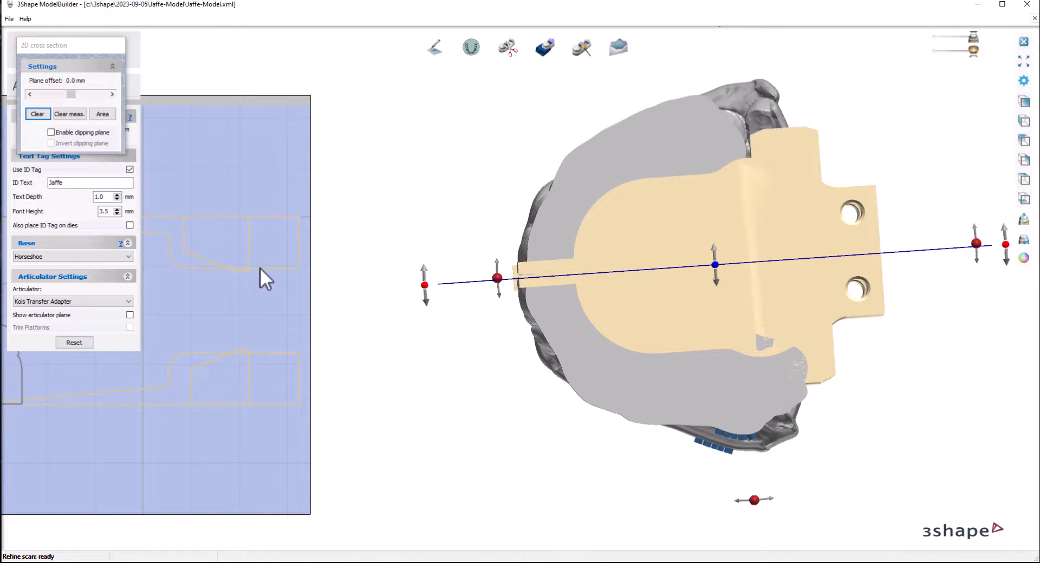
drag(241, 100, 454, 58)
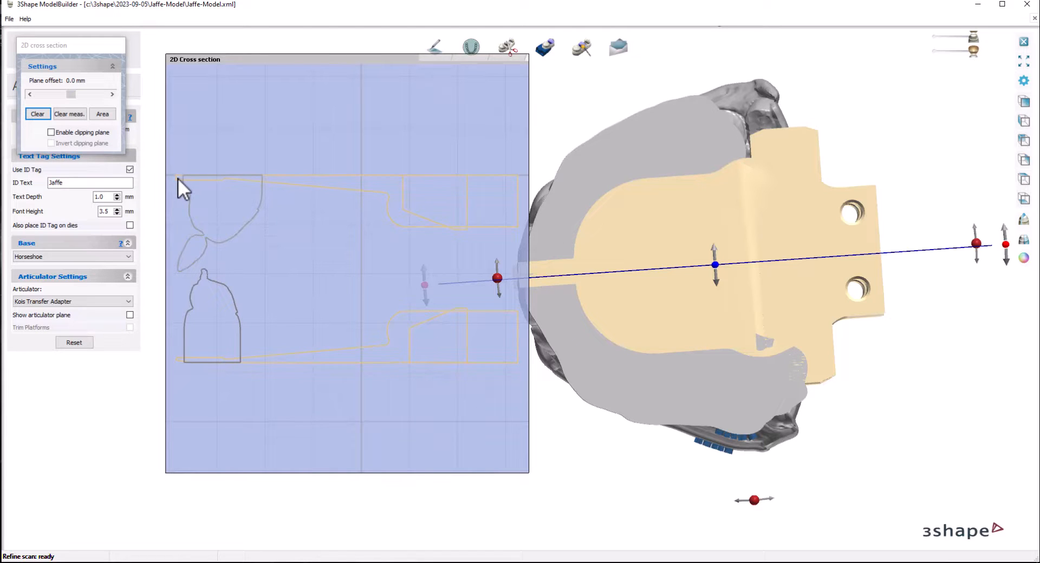
click(517, 179)
Step: Examine the section outline up close, comparing the measurement's front end with the upper incisor's edge
mouse_move(249, 248)
middle_down()
mouse_move(409, 235)
mouse_move(320, 239)
mouse_move(350, 244)
mouse_move(315, 248)
mouse_move(343, 257)
mouse_move(287, 274)
mouse_move(301, 283)
middle_up()
scroll(329, 226, up, 5)
scroll(320, 239, up, 3)
scroll(344, 238, down, 1)
scroll(349, 243, down, 3)
scroll(346, 242, up, 2)
scroll(343, 257, down, 2)
scroll(296, 277, up, 2)
scroll(297, 276, down, 1)
mouse_move(620, 329)
right_down()
mouse_move(658, 329)
mouse_move(641, 331)
right_up()
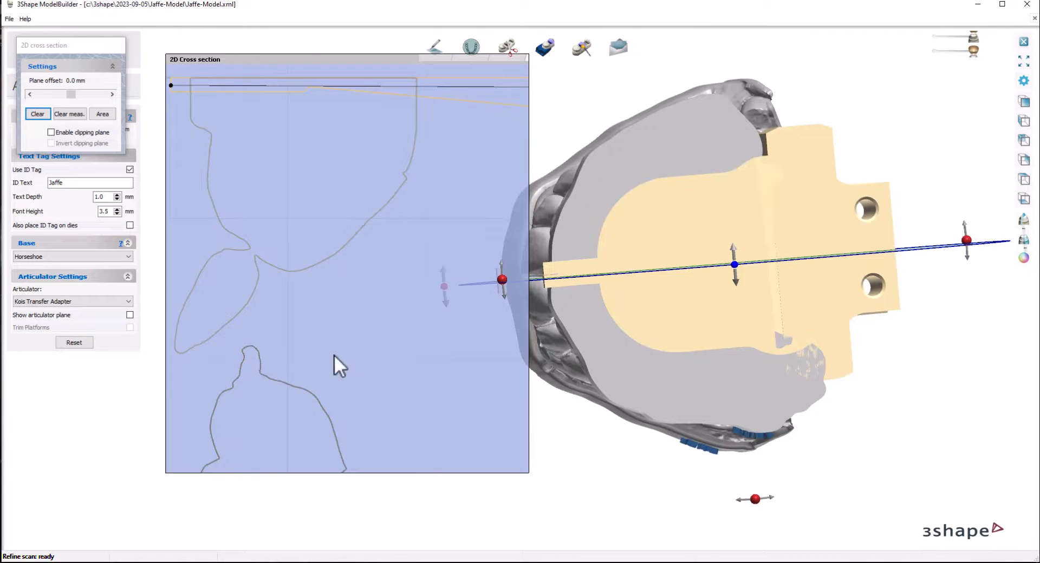
Step: Shift the section line off the midline through an upper central incisor and align the front measuring point with its incisal edge
scroll(334, 307, up, 3)
middle_drag(345, 315, 368, 366)
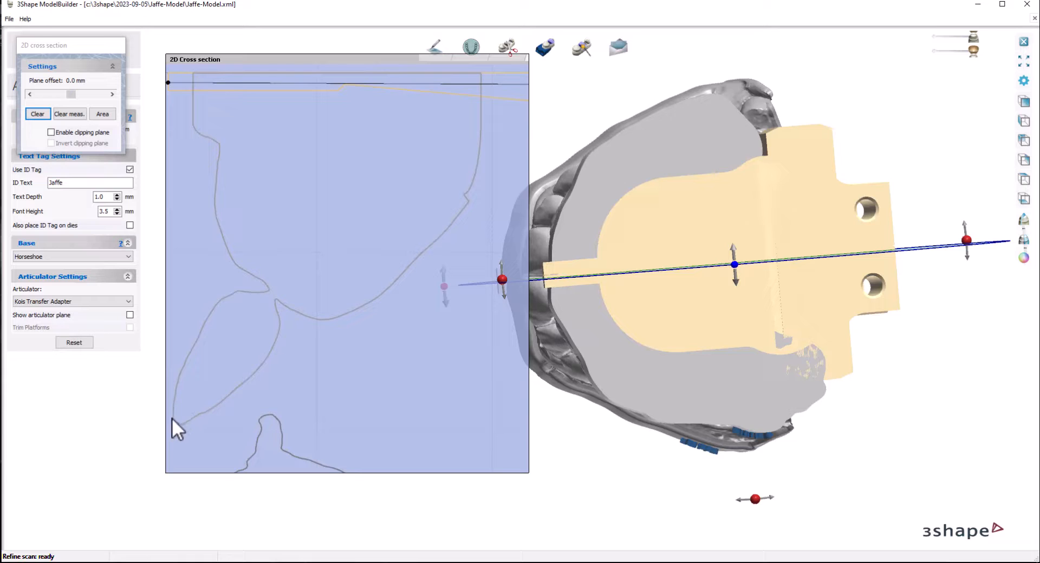
drag(736, 263, 737, 255)
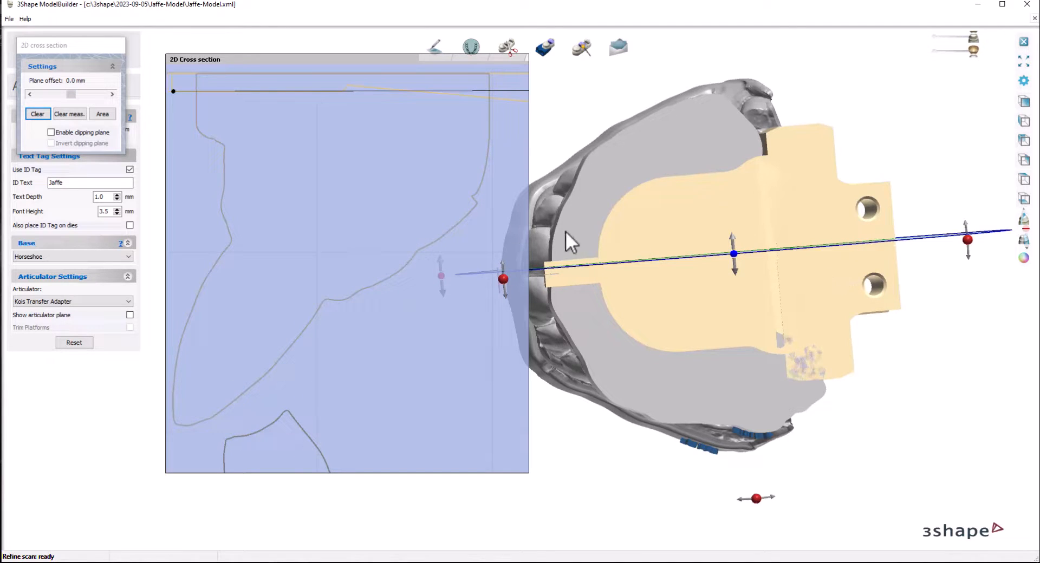
Step: Examine the upper incisor's section outline near the measurement's front end and close the 2D cross section
scroll(368, 245, up, 5)
middle_drag(368, 245, 336, 249)
scroll(355, 242, down, 7)
scroll(317, 244, up, 6)
scroll(323, 245, down, 5)
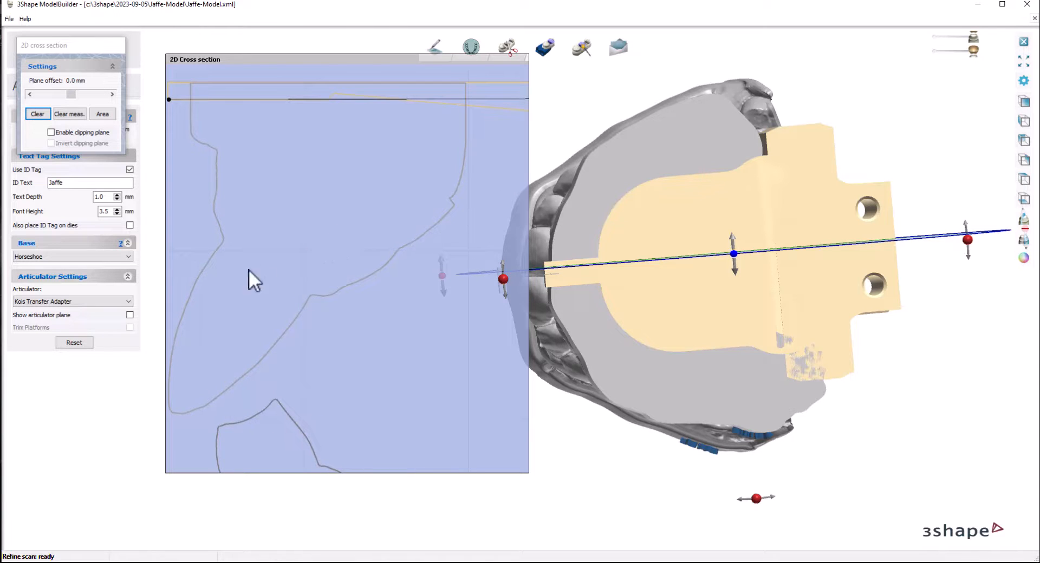
click(1024, 220)
Step: Inspect the adapter on the horseshoe base from several angles and accept the articulator interface to reach Finalize Model Design
middle_drag(920, 290, 839, 294)
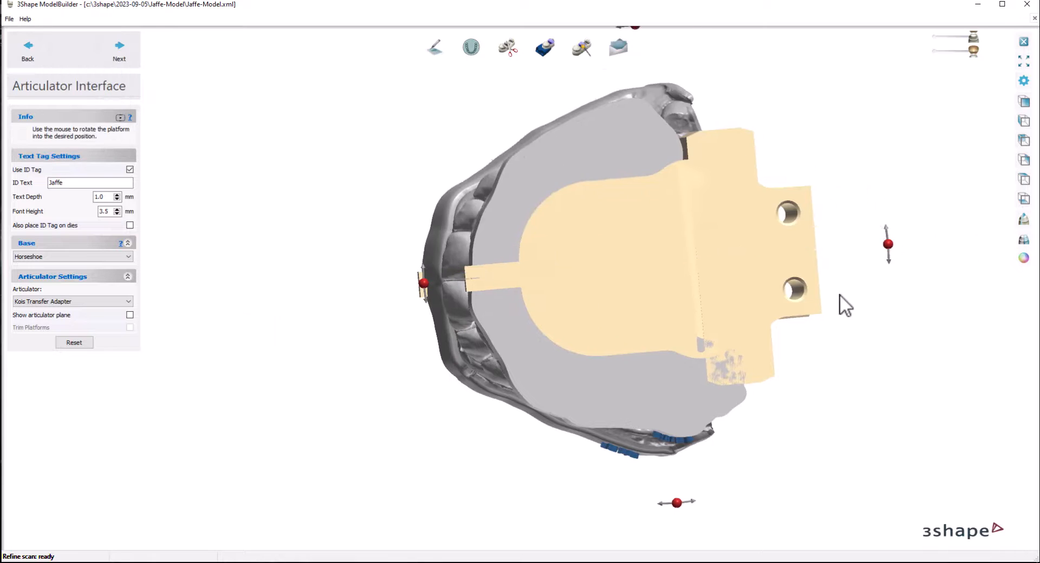
scroll(840, 294, down, 3)
right_drag(829, 297, 639, 353)
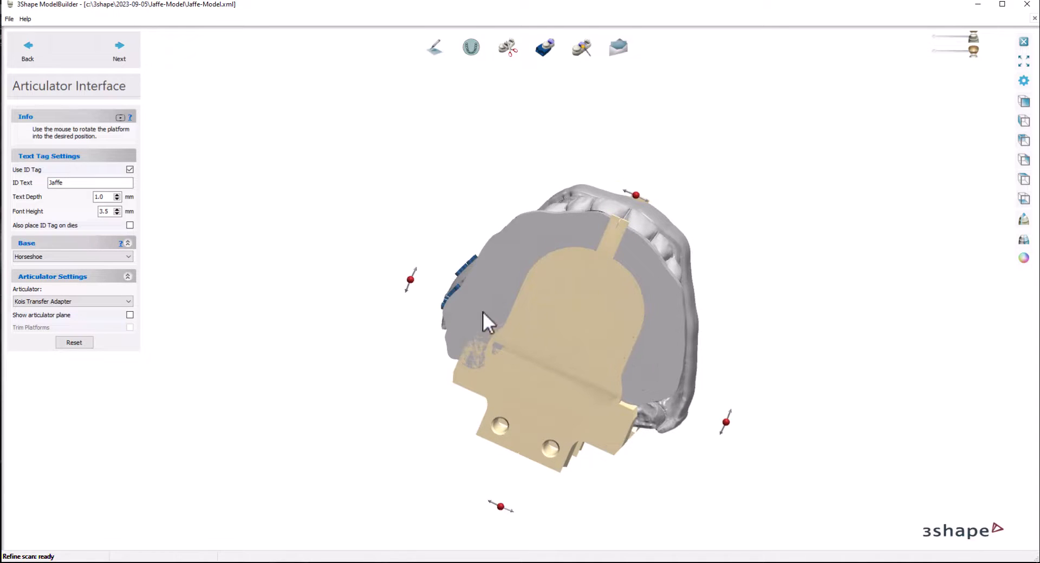
right_drag(482, 312, 703, 421)
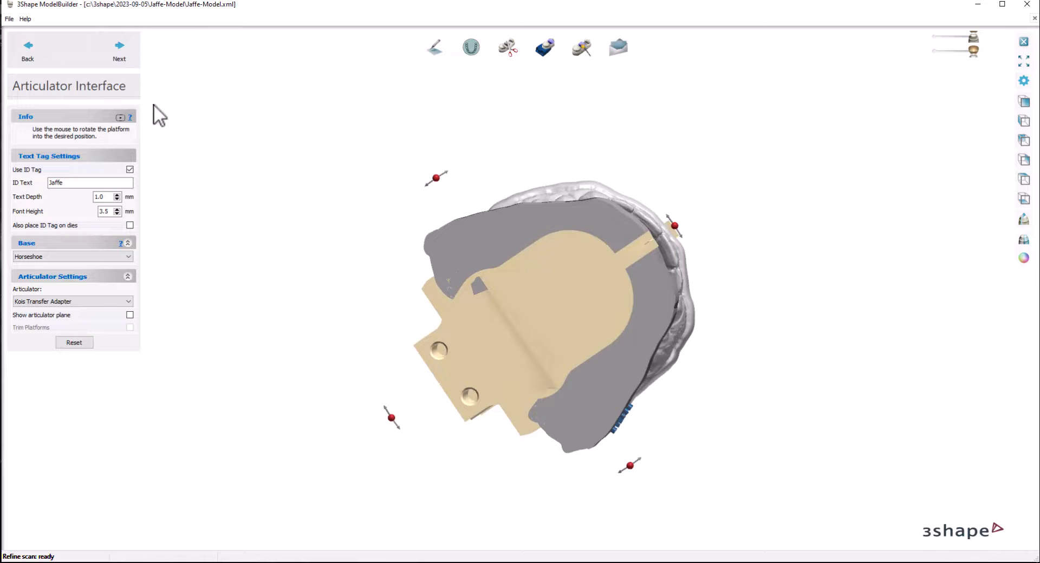
click(117, 48)
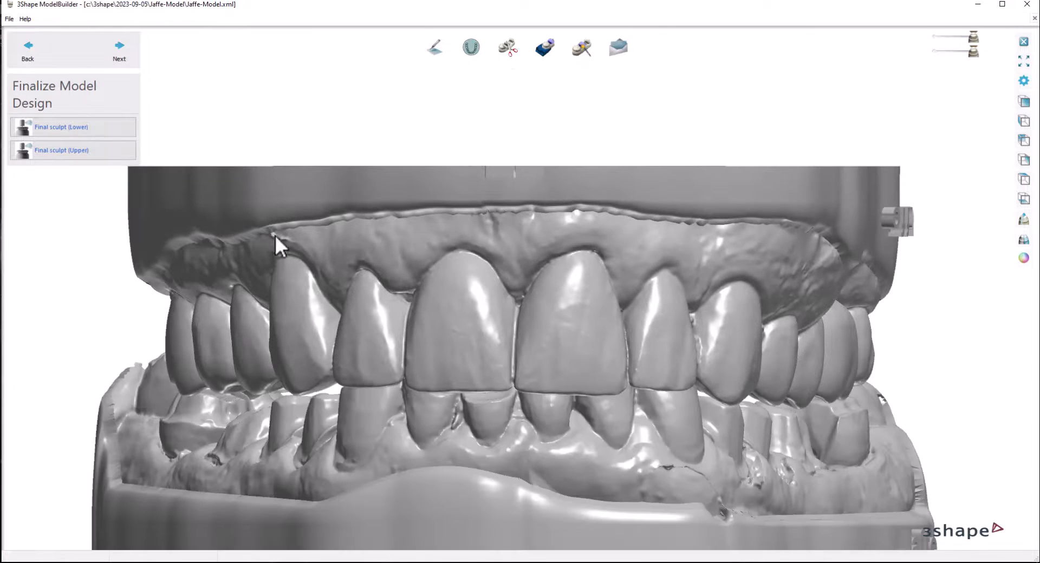
Step: Hide the lower model and show the upper model with its adapter in a straight side view
scroll(405, 245, down, 4)
right_drag(486, 245, 470, 384)
click(936, 52)
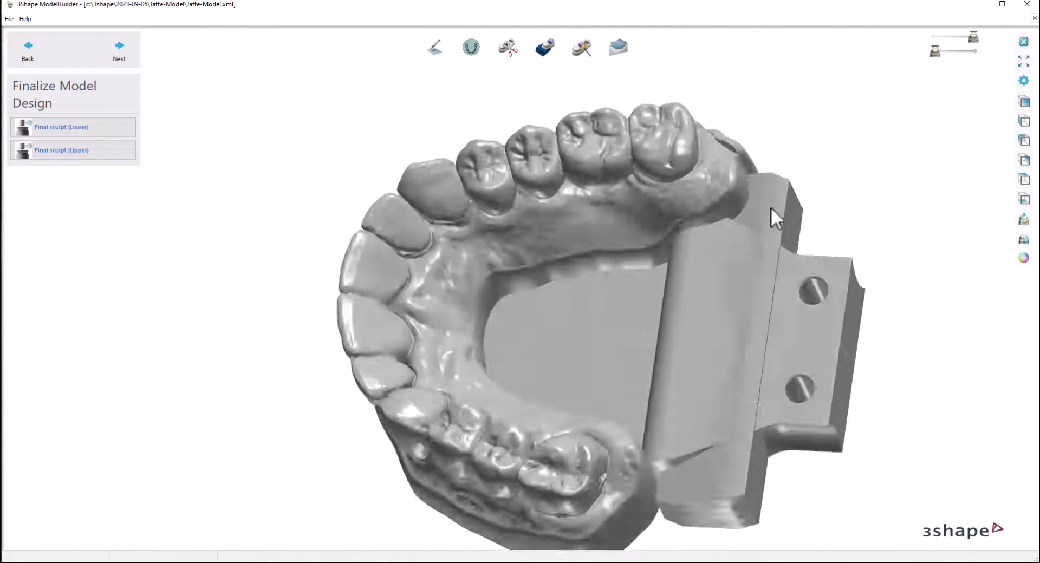
right_drag(779, 213, 775, 321)
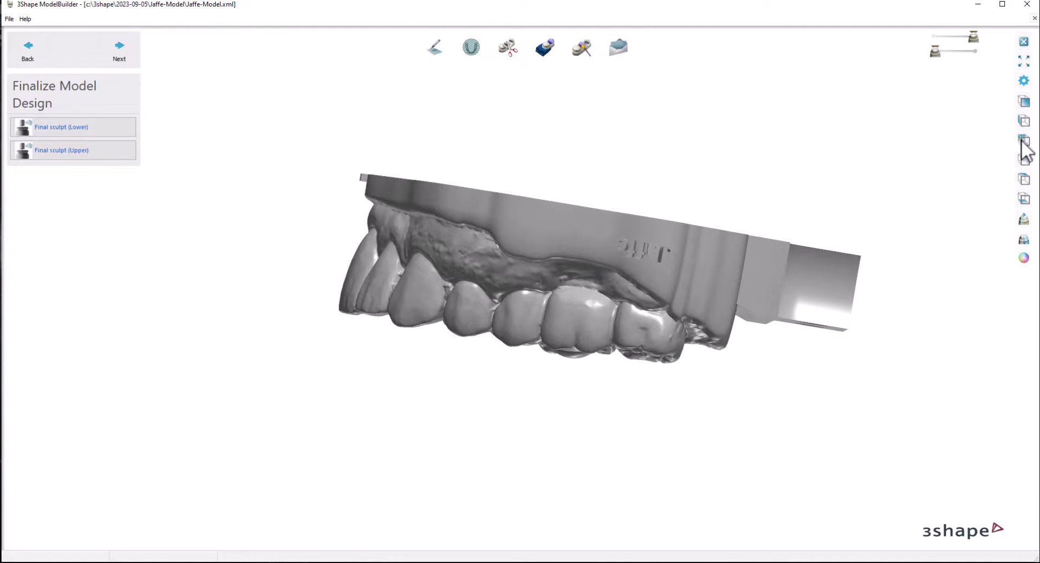
click(1024, 162)
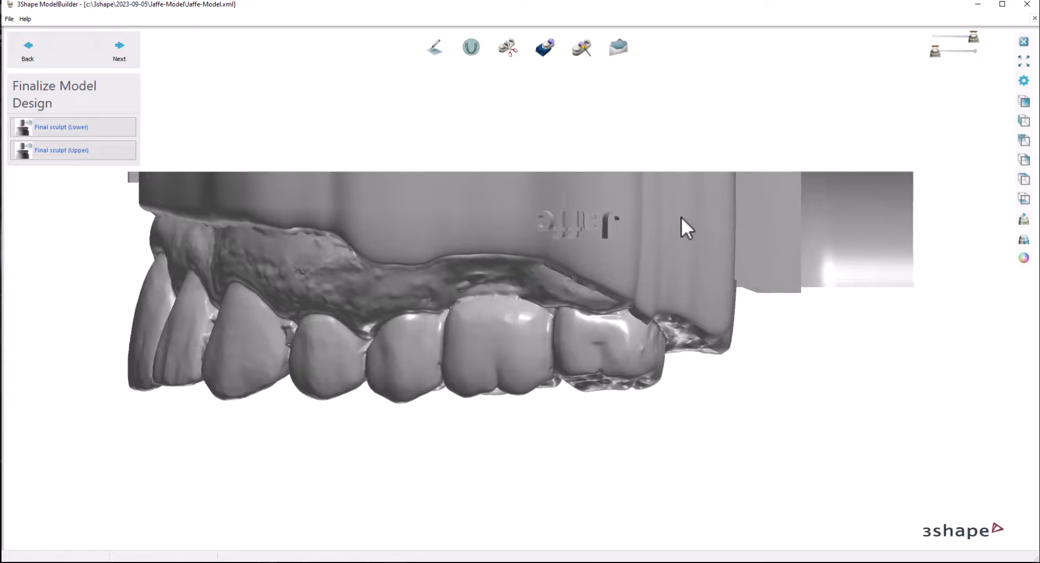
Step: Inspect the upper model's side profile, consult the model/attachment length figure in the transfer adapter instructions PDF, and close the PDF
ctrl+right_drag(681, 217, 554, 250)
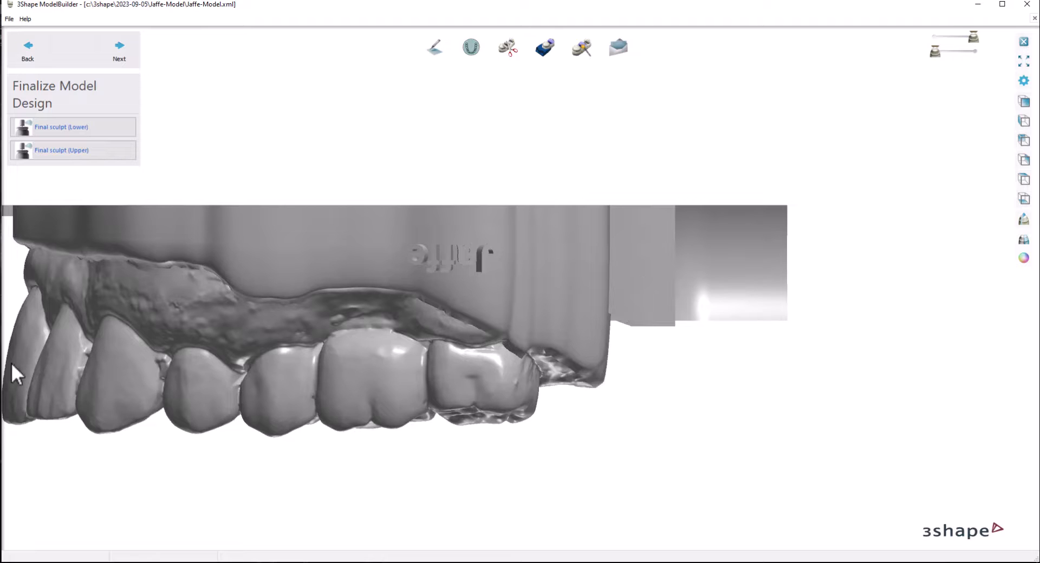
middle_drag(412, 263, 523, 253)
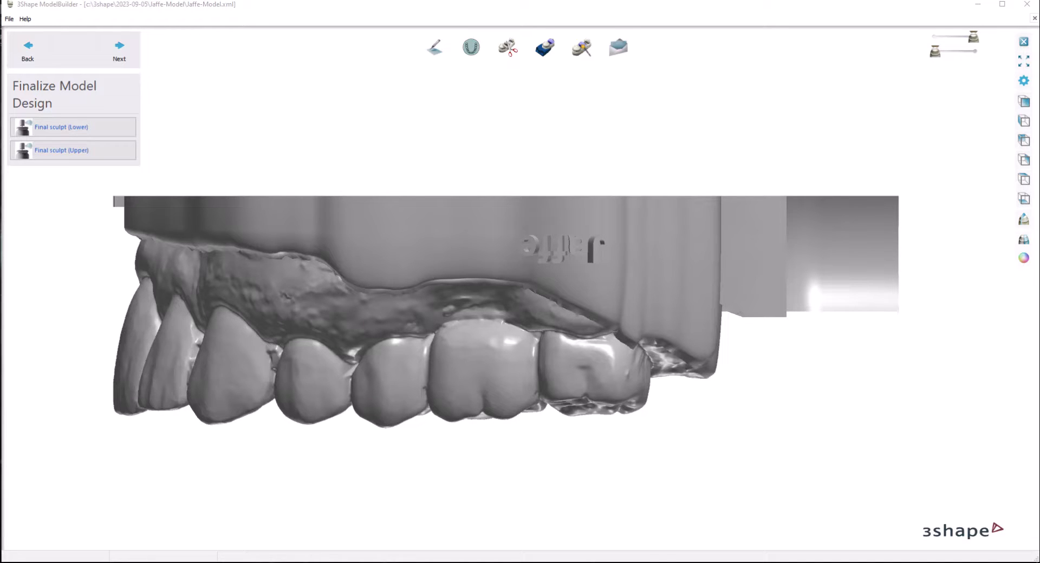
key(alt+Tab)
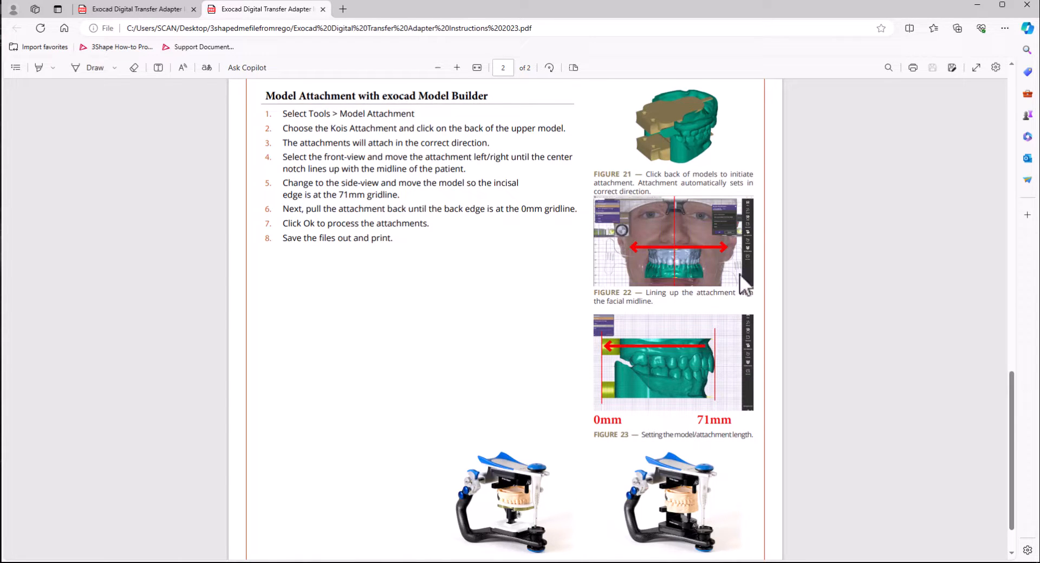
click(1025, 7)
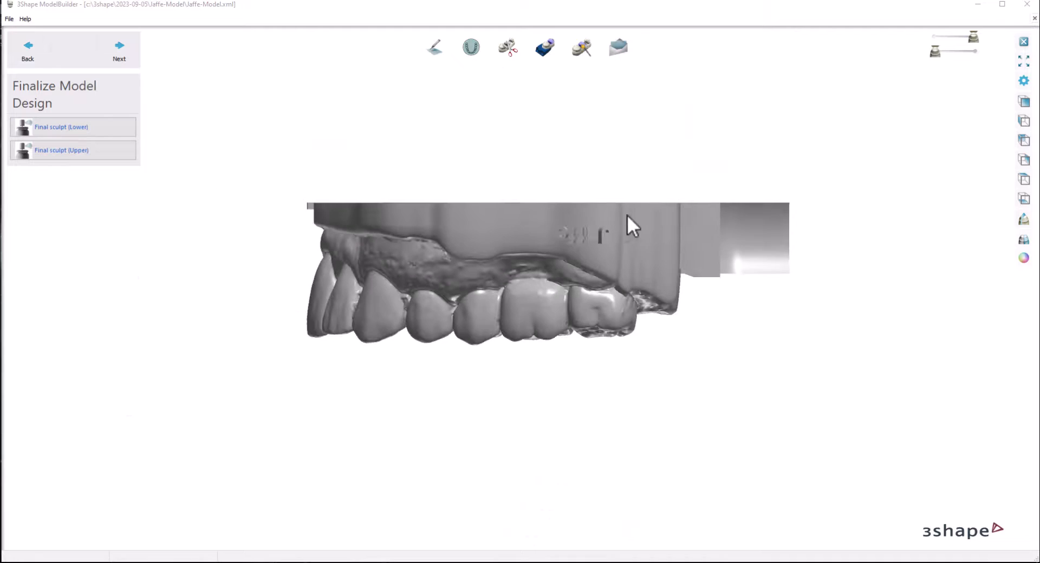
Step: Show the lower model again and finish the Finalize Model Design stage to save the results
drag(962, 52, 993, 51)
mouse_move(553, 205)
right_down()
mouse_move(718, 219)
mouse_move(746, 229)
mouse_move(748, 252)
mouse_move(733, 210)
mouse_move(560, 194)
right_up()
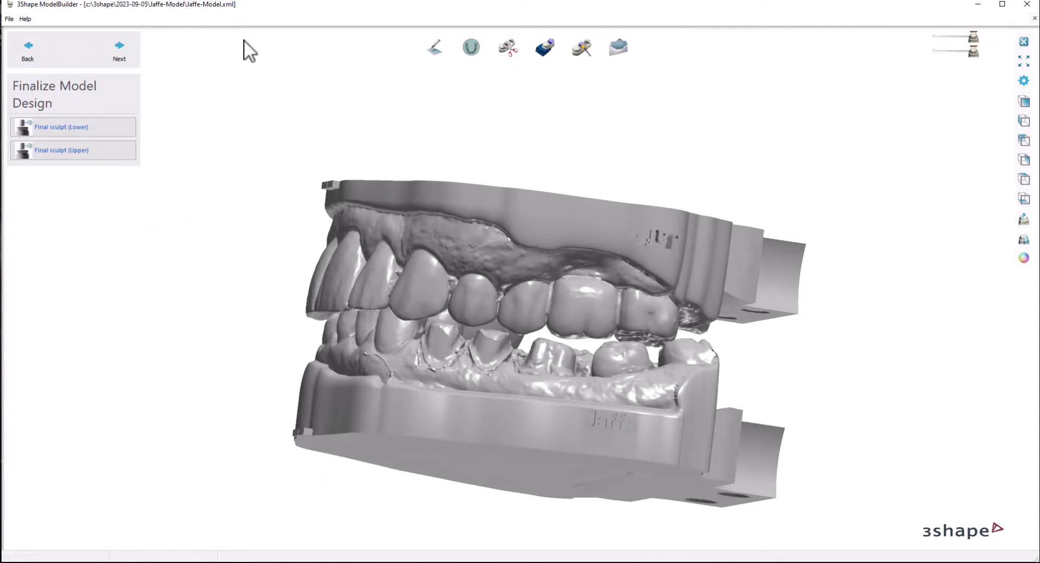
click(111, 57)
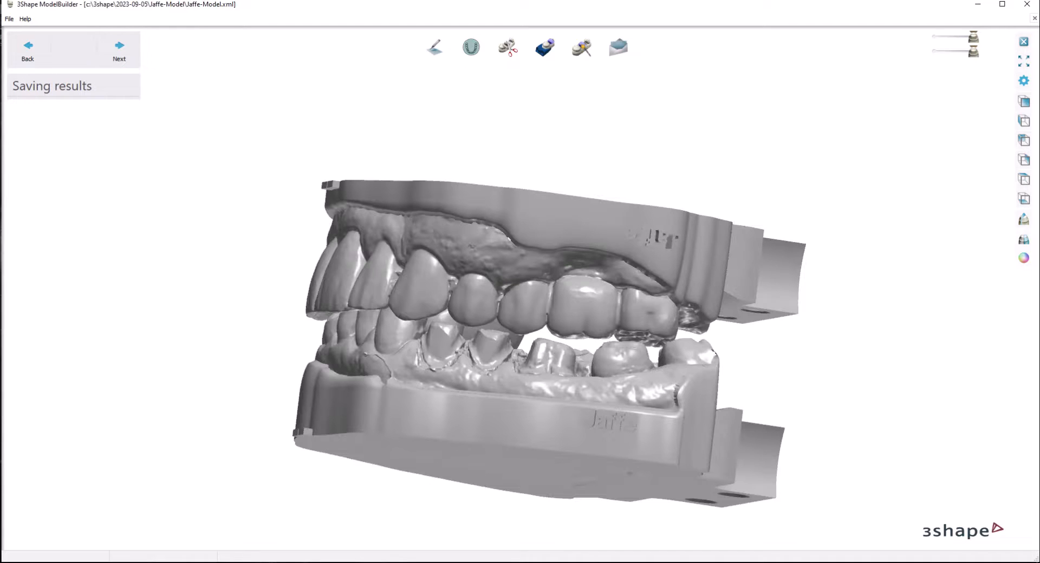